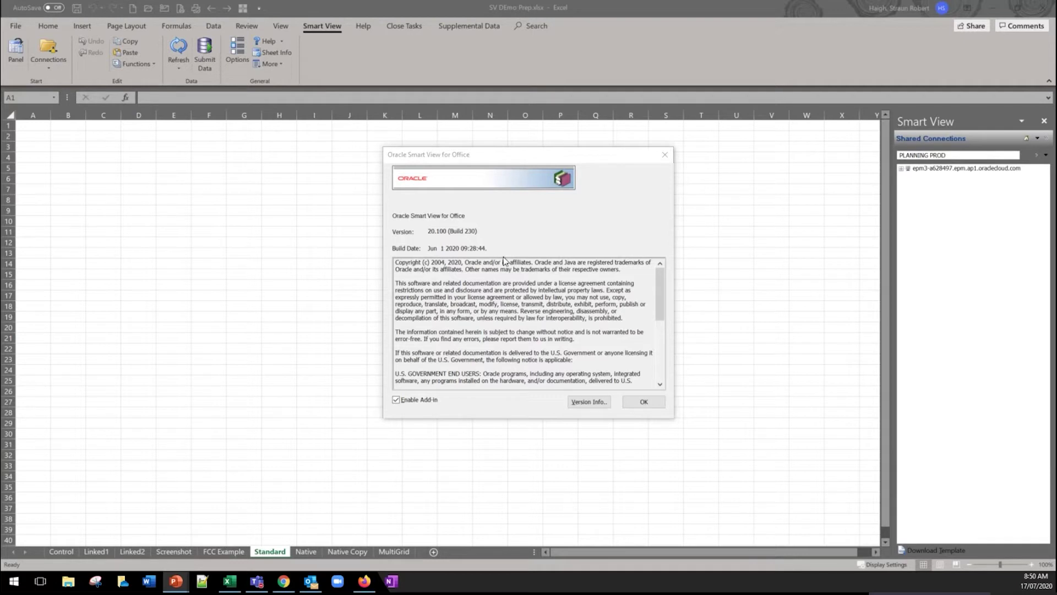
# Dismiss the Smart View version information and choose PLANNING PROD as the shared connection.
pyautogui.click(639, 405)
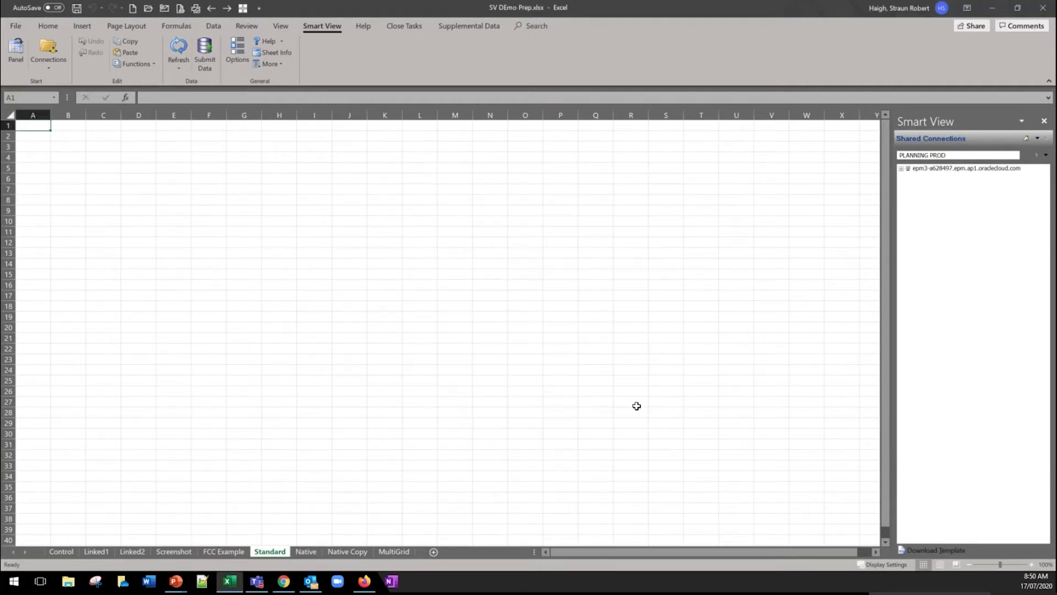
pyautogui.click(1024, 155)
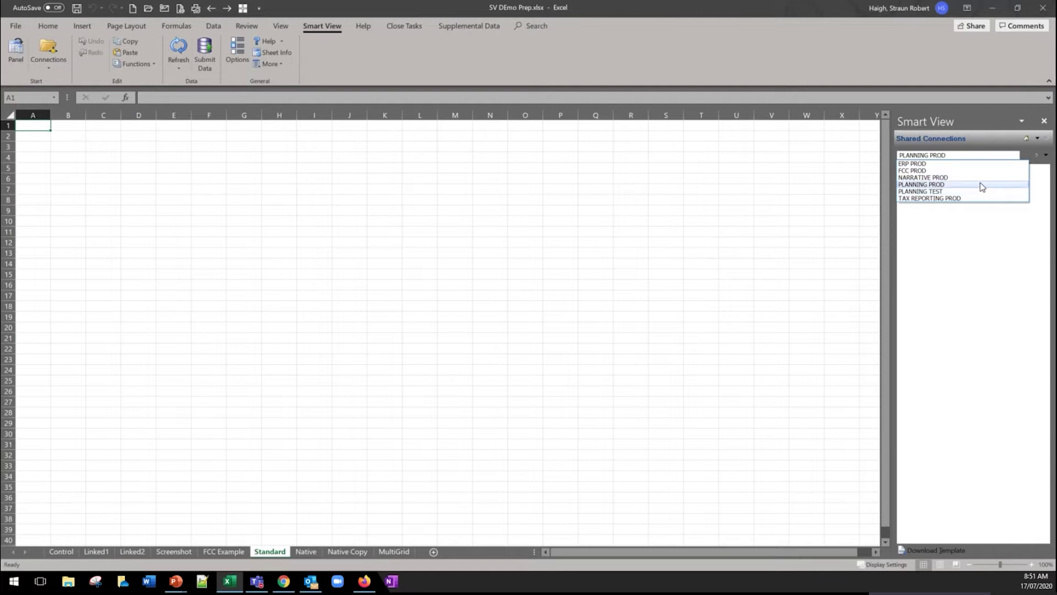
pyautogui.click(980, 184)
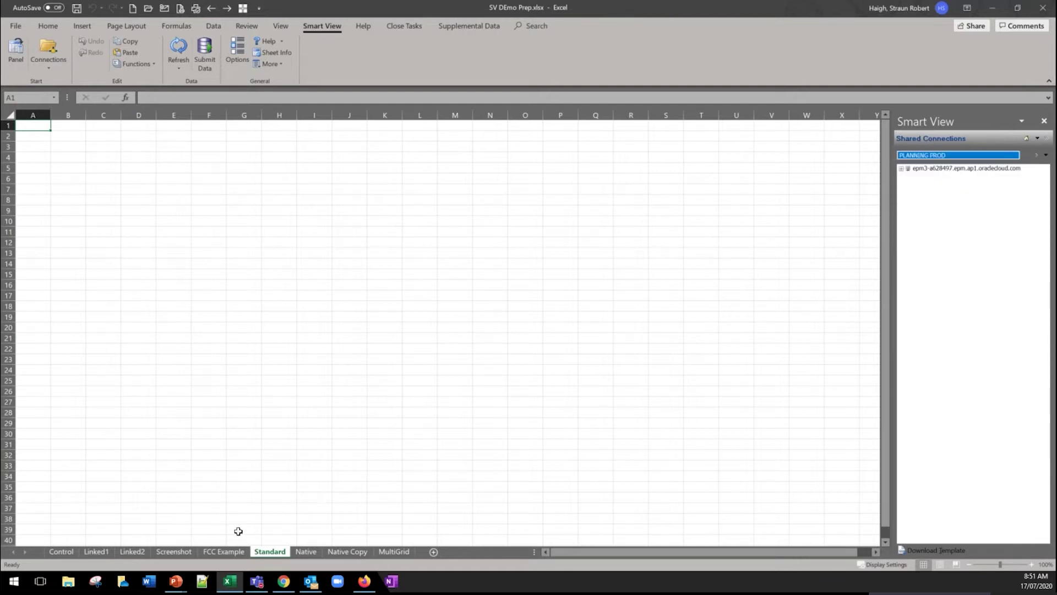
# Glance at the FCC Example sheet, return to Standard, and reopen the shared connections list.
pyautogui.click(223, 553)
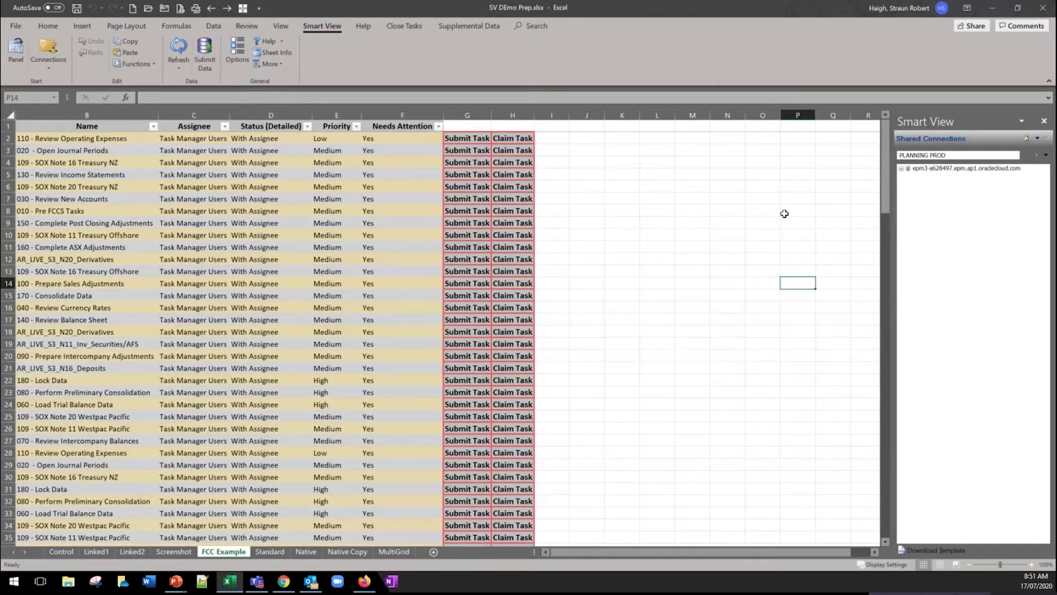
pyautogui.click(265, 552)
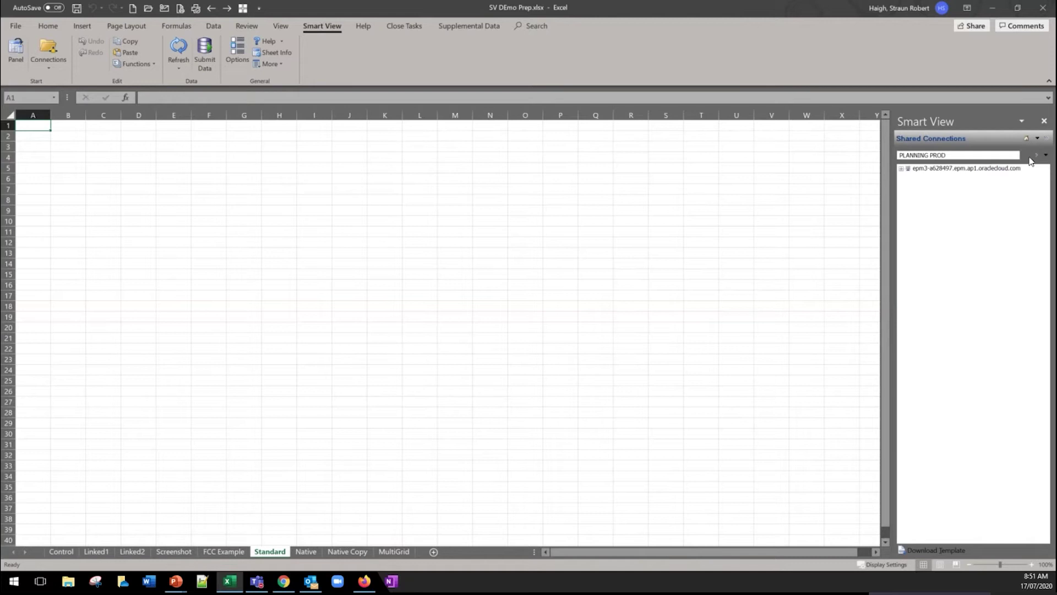
pyautogui.click(1027, 156)
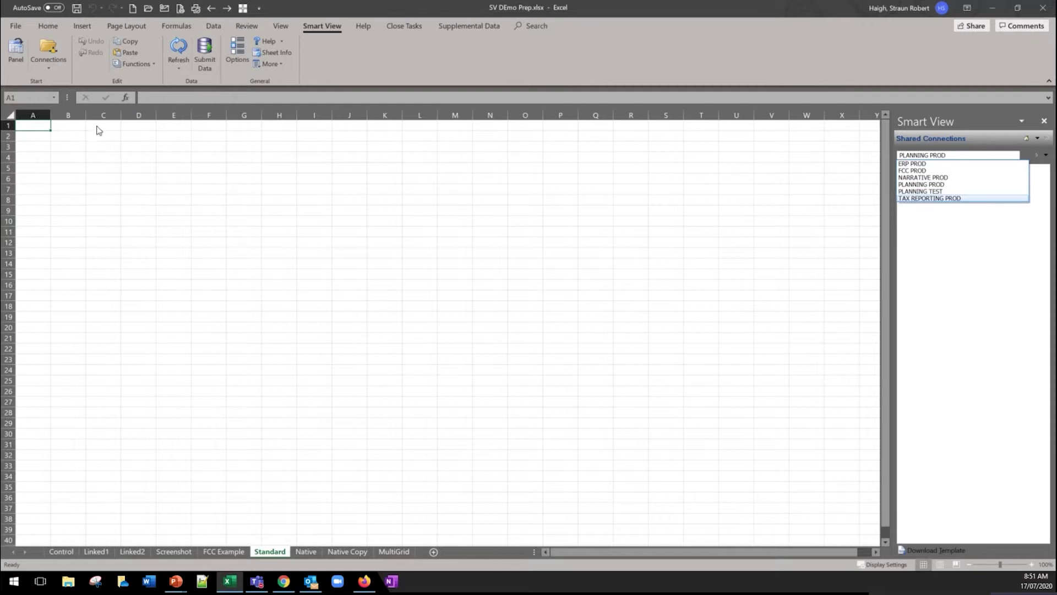
pyautogui.click(237, 53)
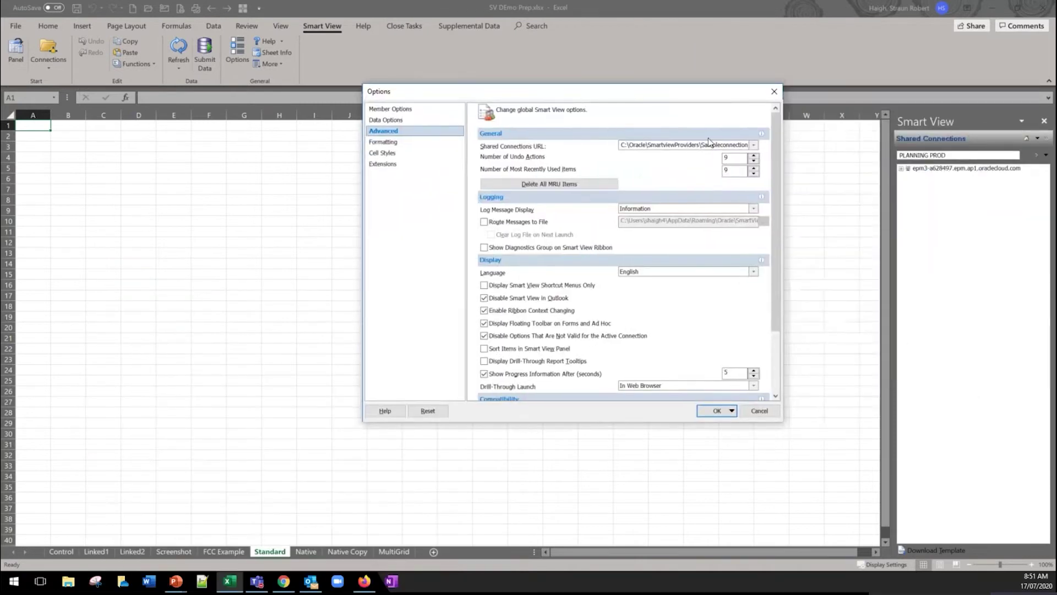
pyautogui.click(754, 145)
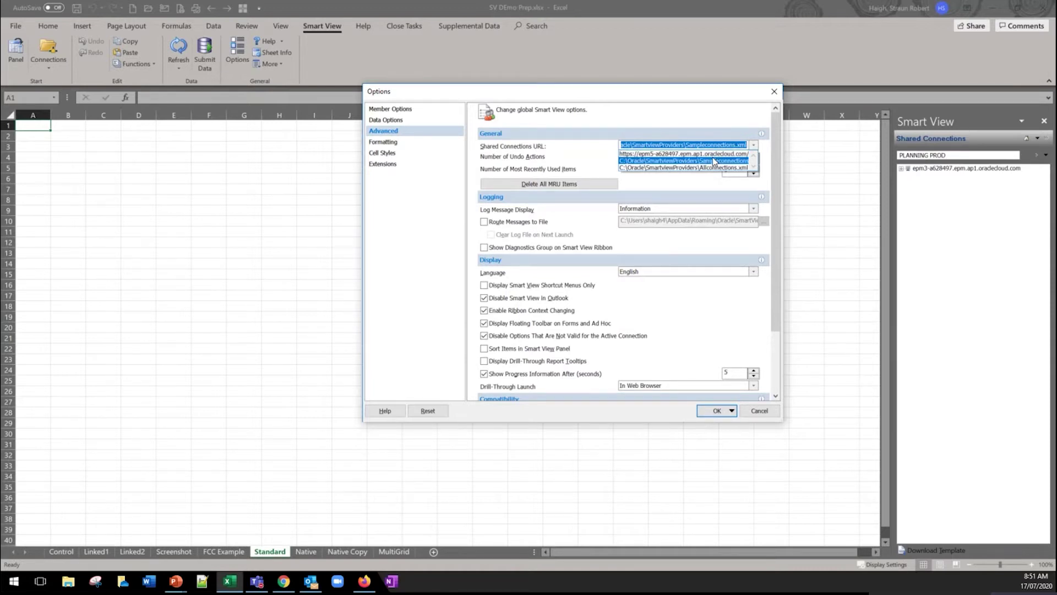
pyautogui.click(759, 413)
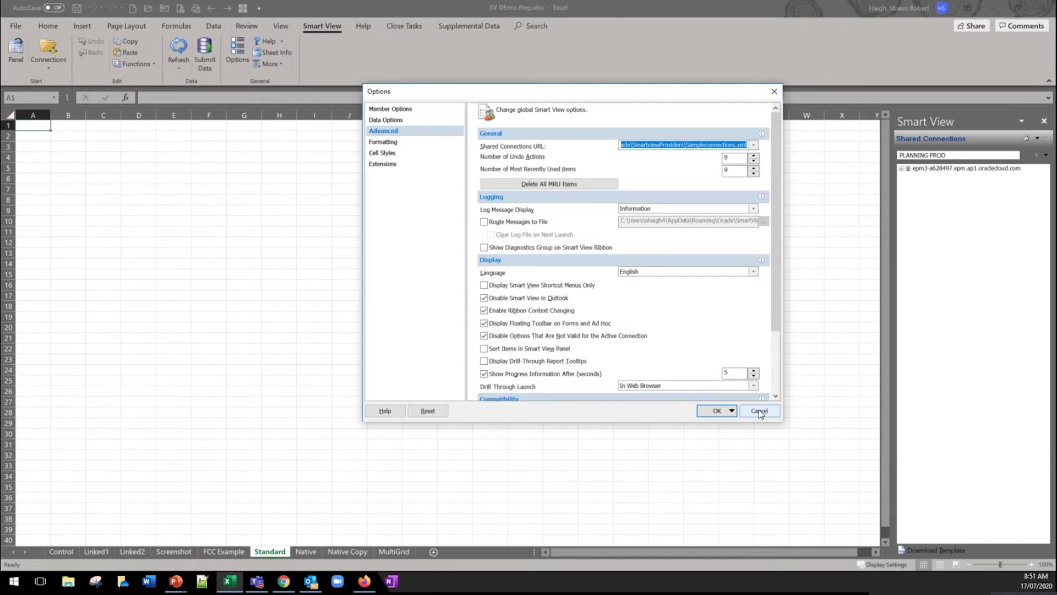
# Discard the options changes and switch the shared connection to PLANNING TEST.
pyautogui.click(758, 412)
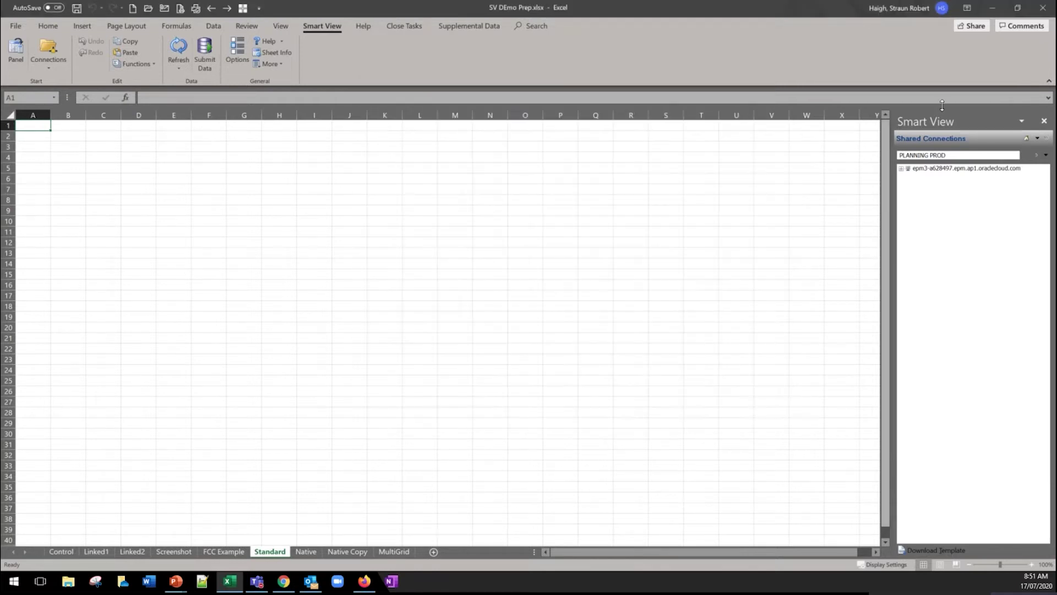
pyautogui.click(1025, 156)
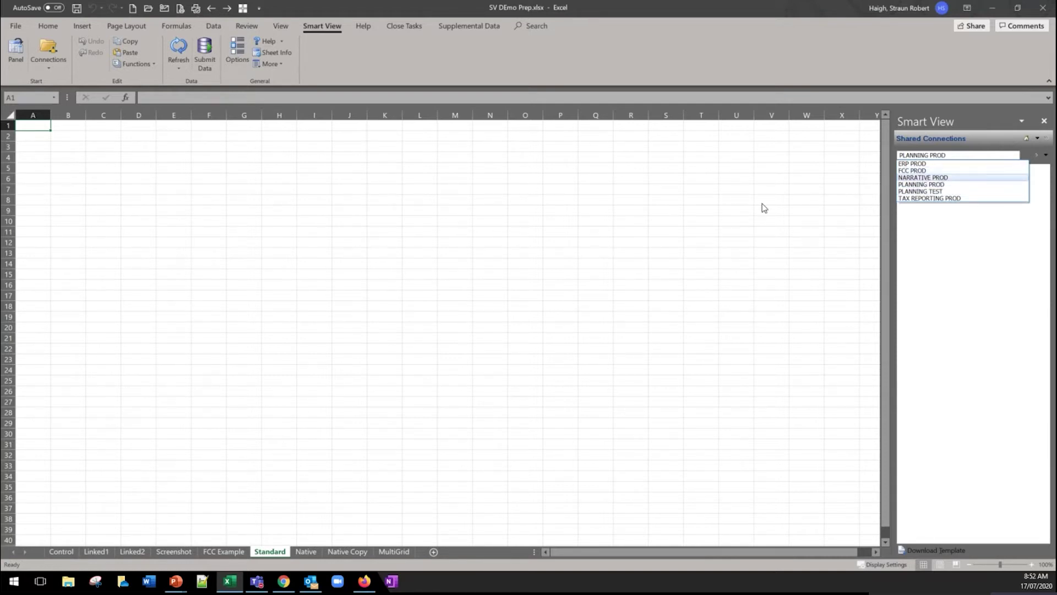
pyautogui.click(928, 191)
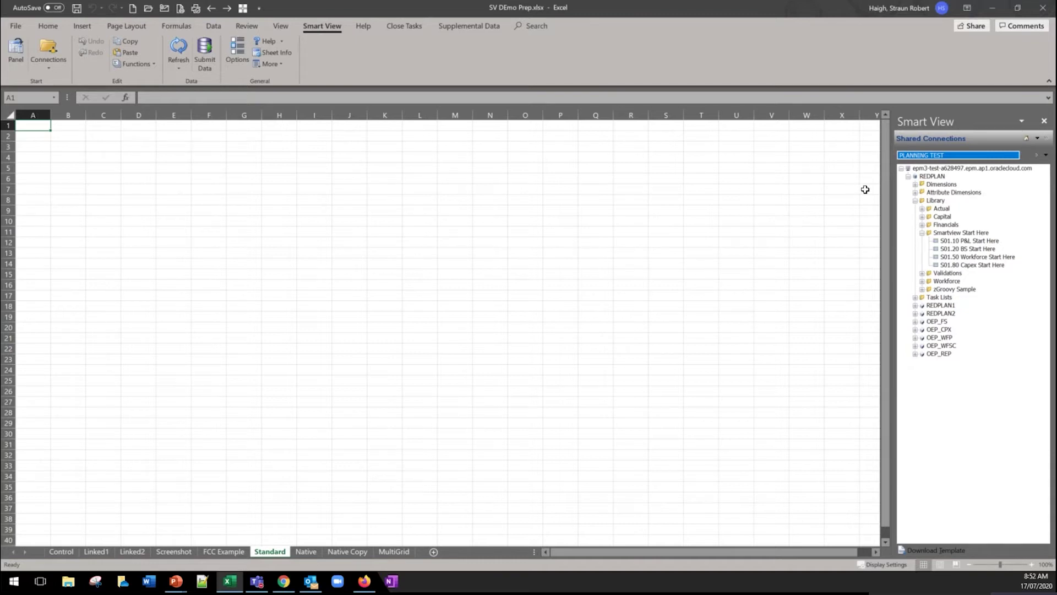
pyautogui.rightClick(930, 176)
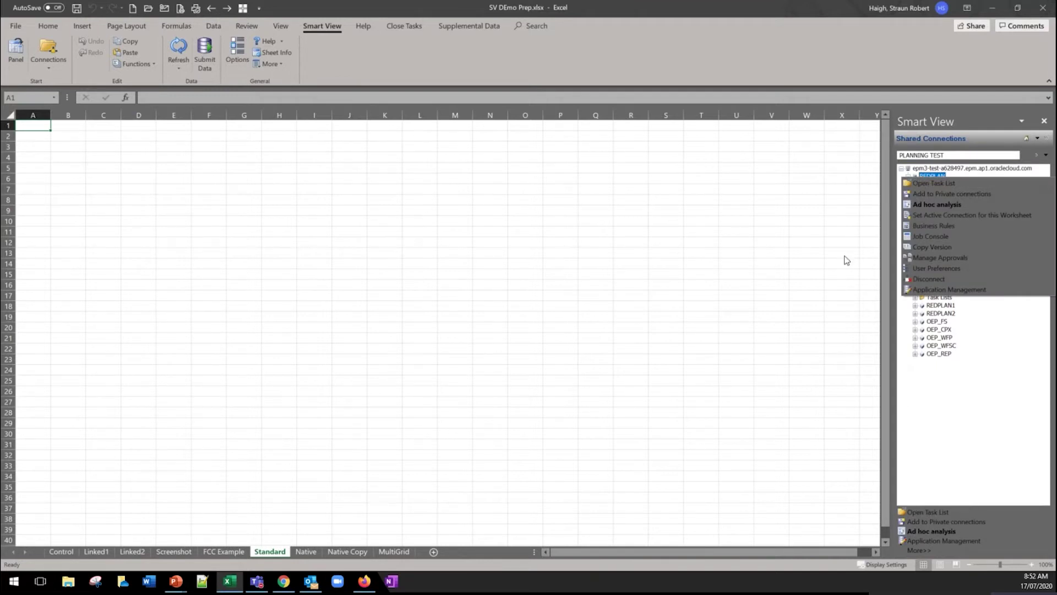
pyautogui.click(933, 225)
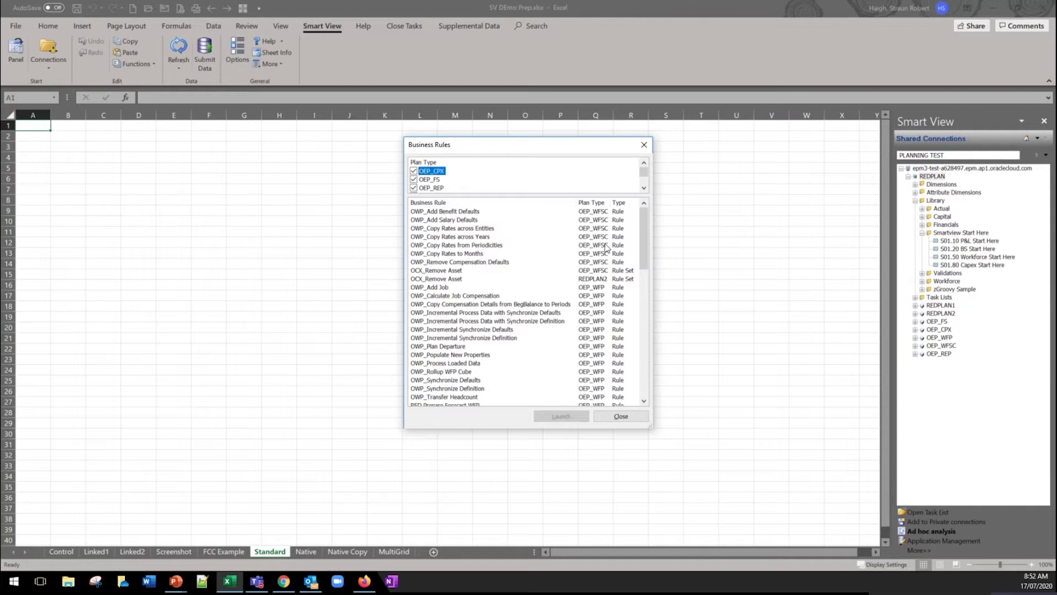
pyautogui.scroll(-15, 444, 283)
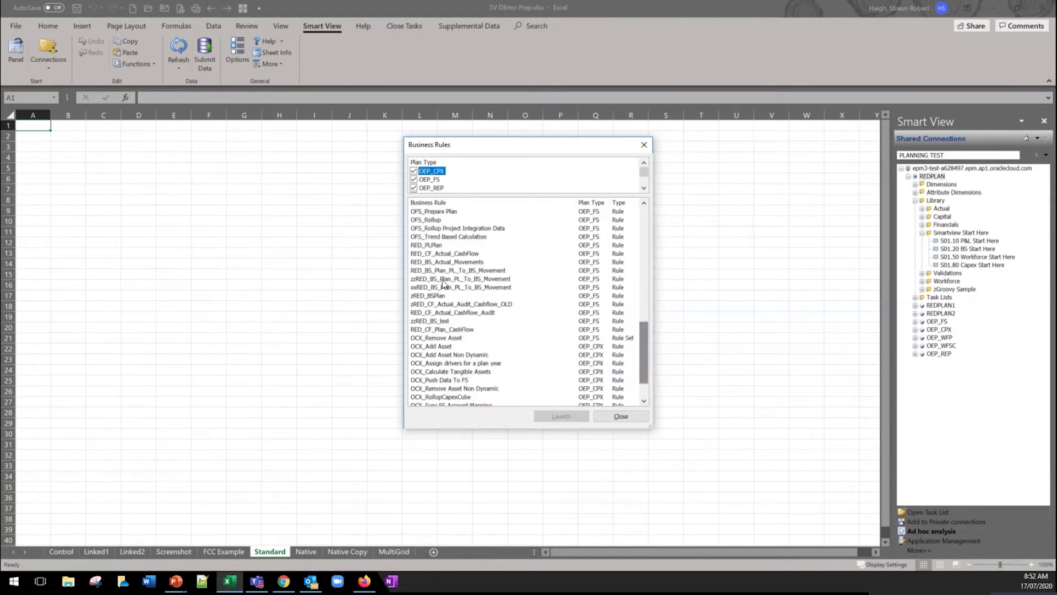
pyautogui.click(621, 417)
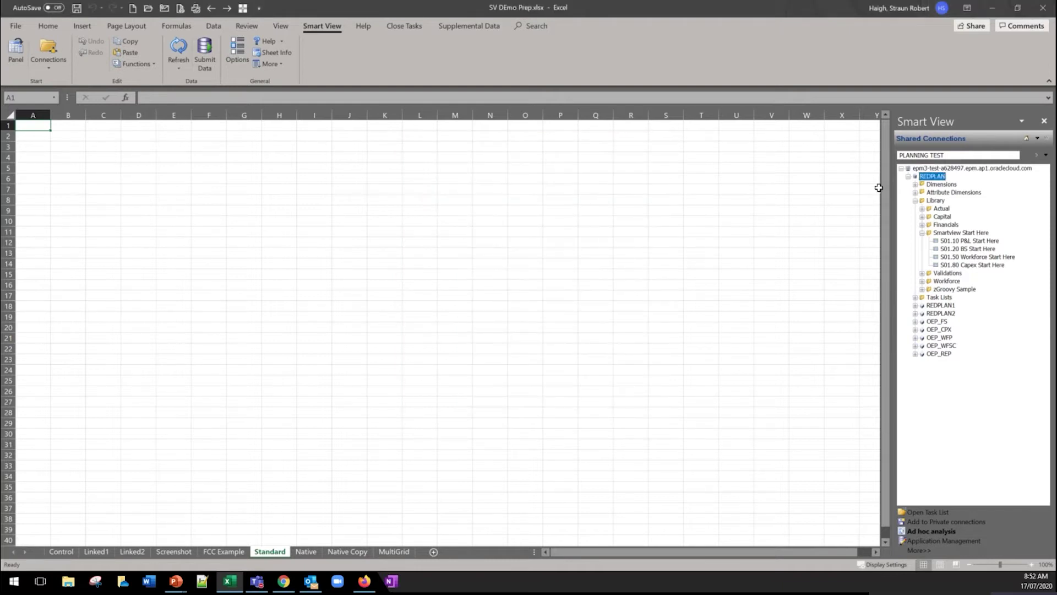
pyautogui.rightClick(935, 175)
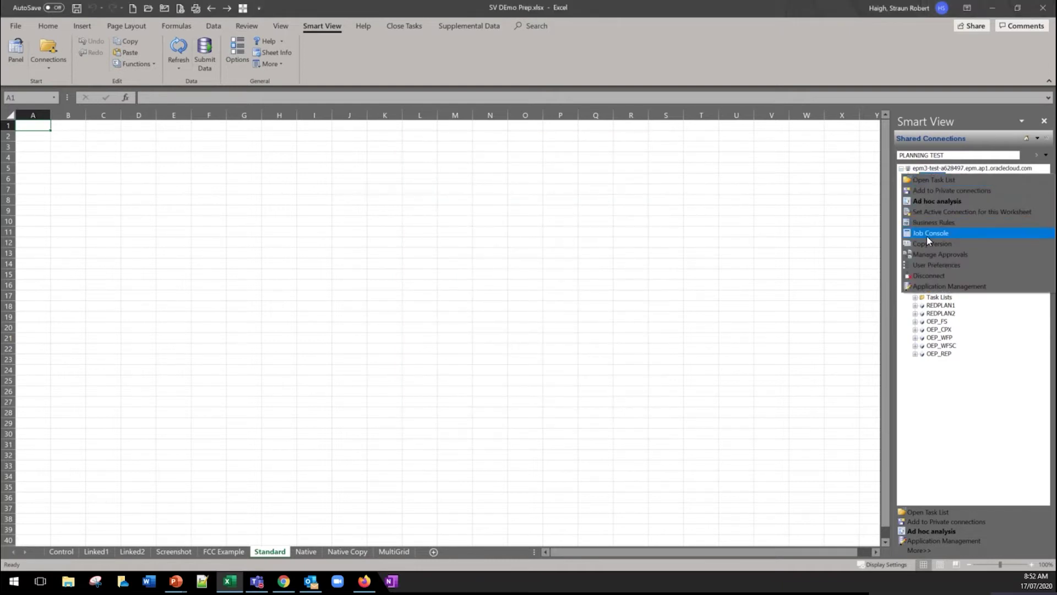
pyautogui.click(926, 233)
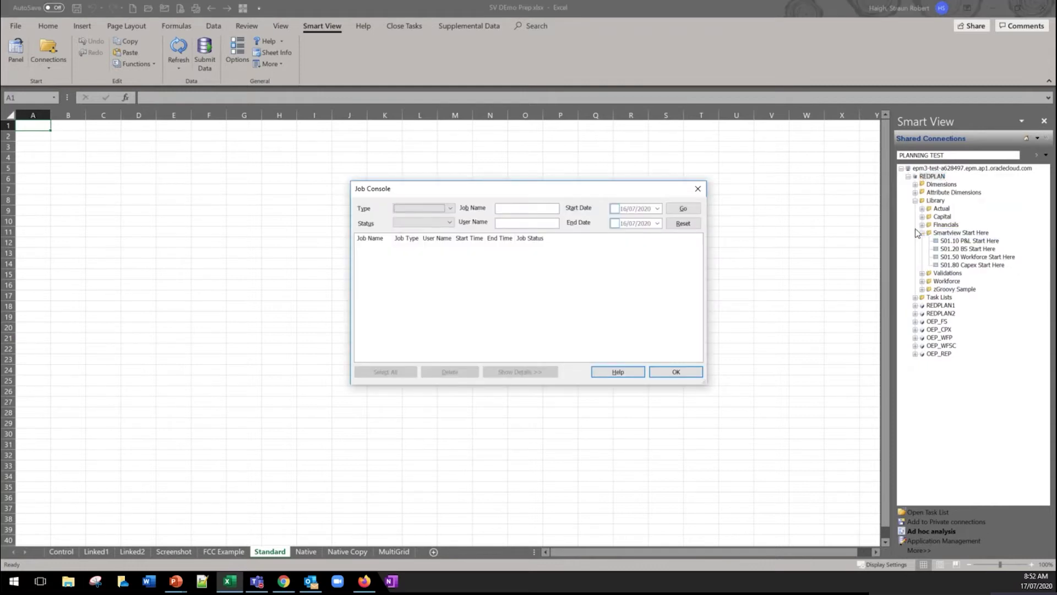
pyautogui.click(673, 372)
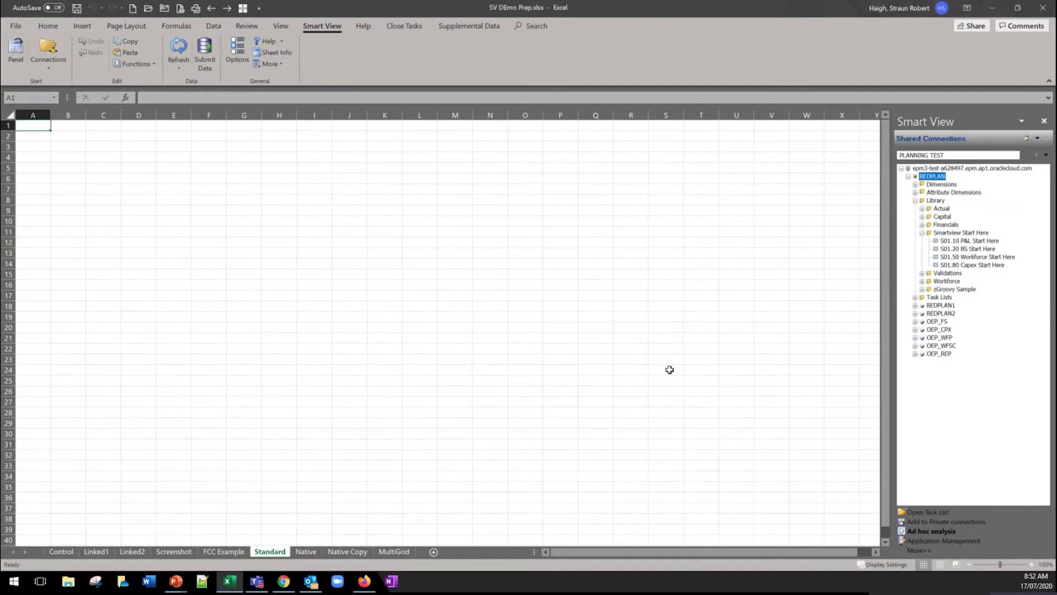
pyautogui.rightClick(929, 180)
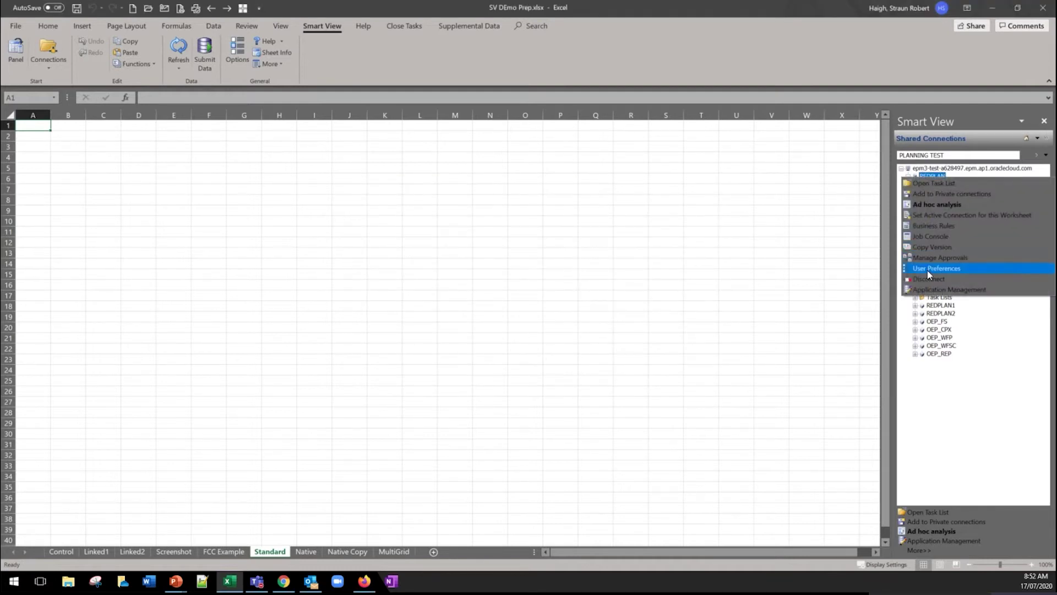
pyautogui.click(927, 270)
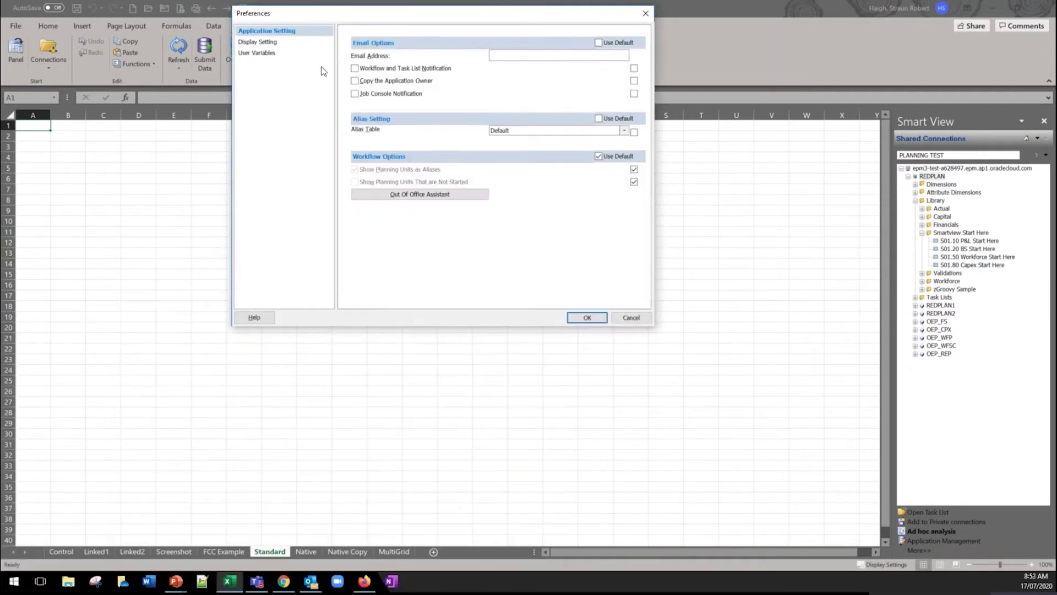
pyautogui.click(262, 56)
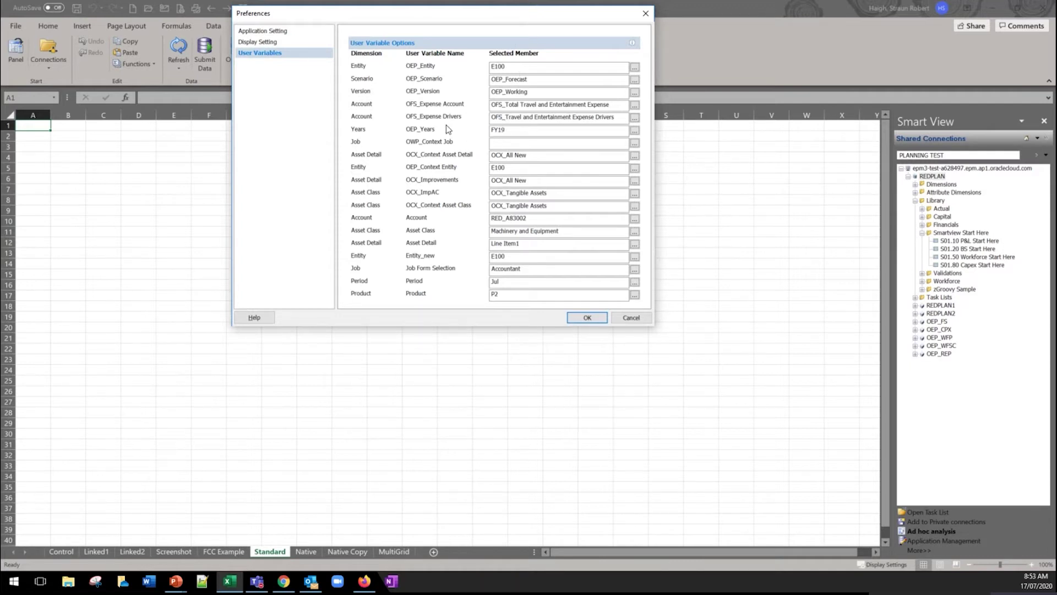
pyautogui.click(588, 319)
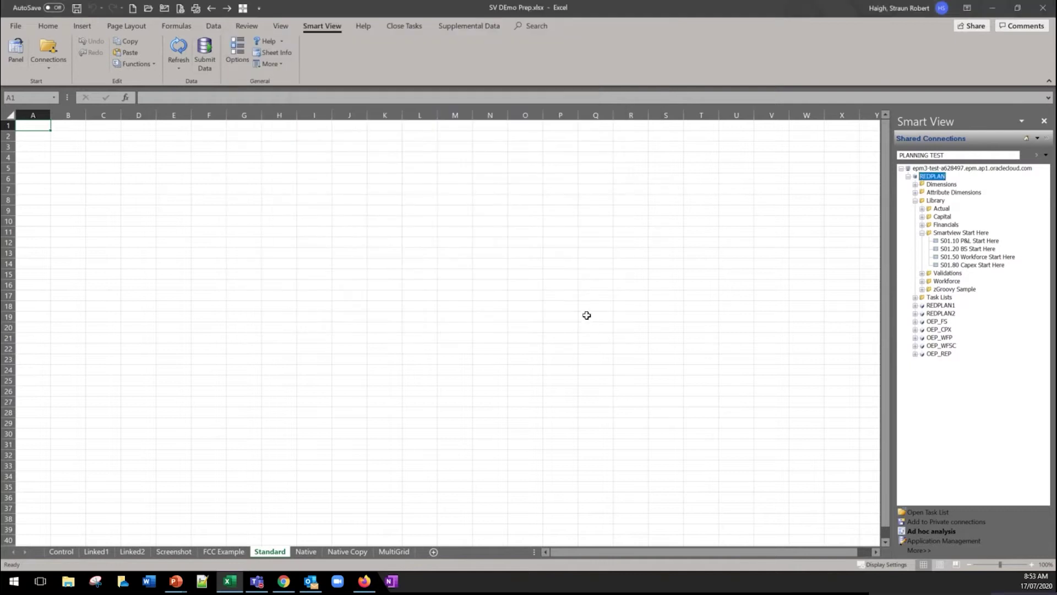
# Start ad hoc analysis of S01.10 P&L Start Here, widen column A, and select headers B1:H1.
pyautogui.rightClick(944, 240)
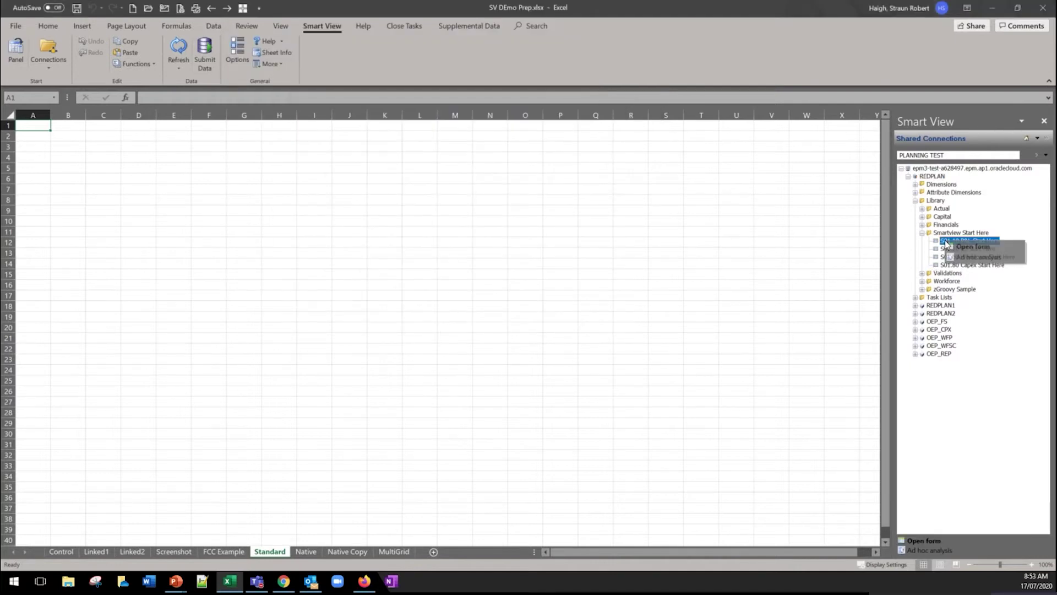
pyautogui.click(971, 258)
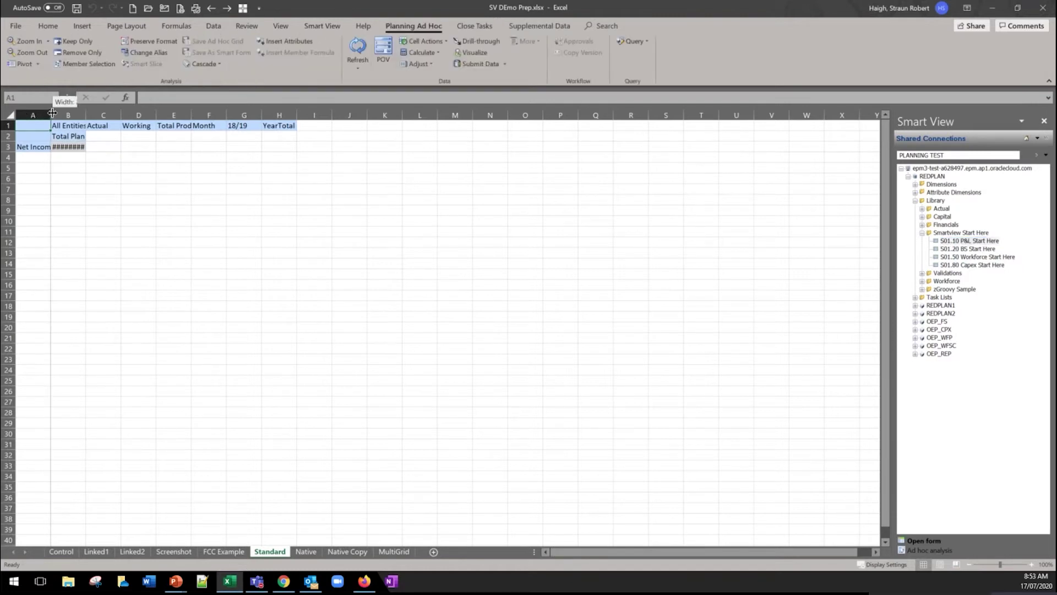
pyautogui.moveTo(50, 115); pyautogui.dragTo(249, 113)
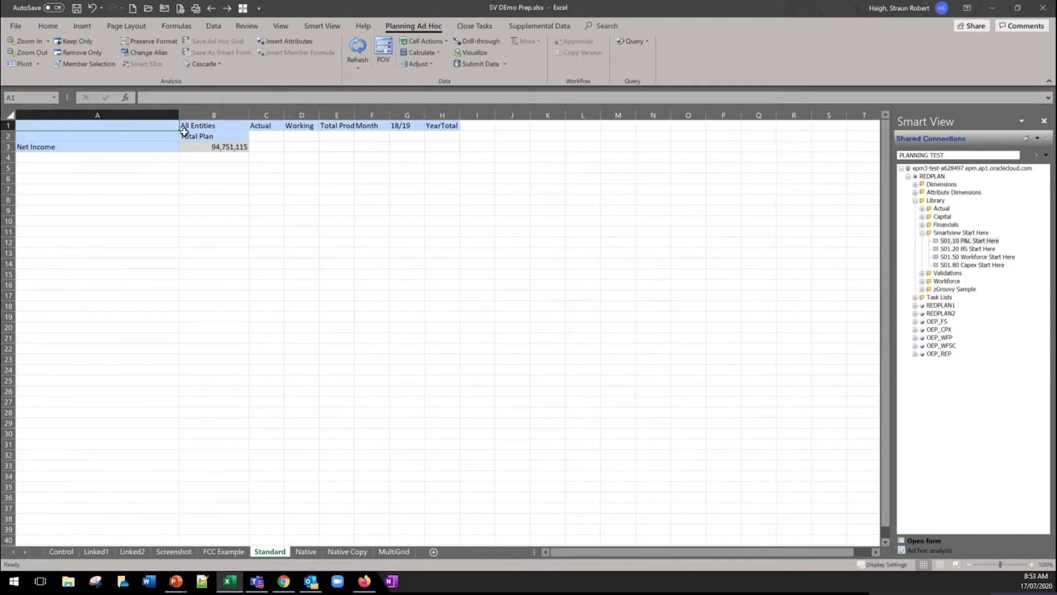
pyautogui.click(228, 159)
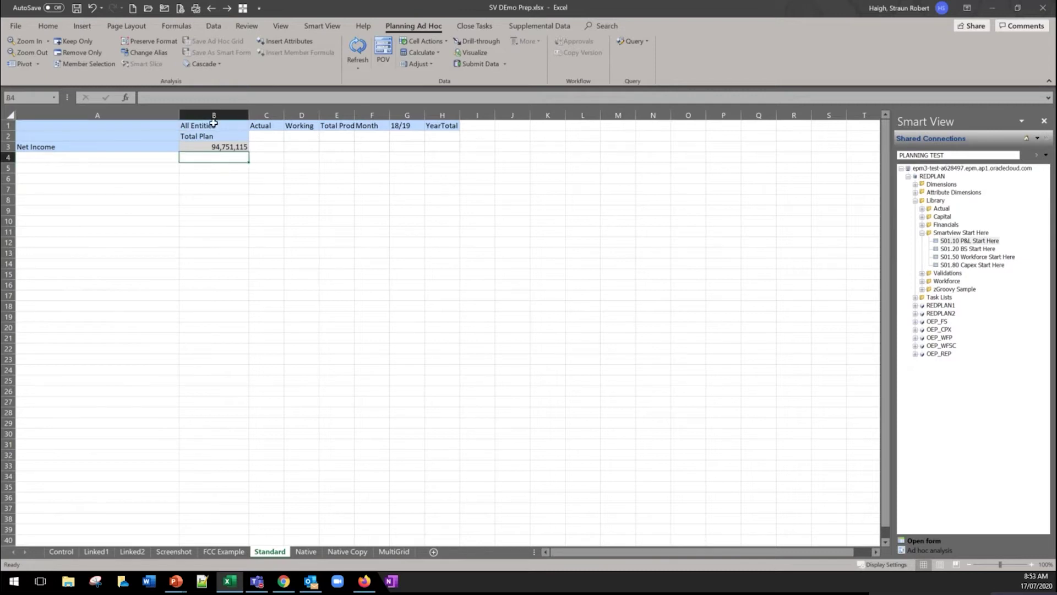
pyautogui.moveTo(214, 126); pyautogui.dragTo(446, 125)
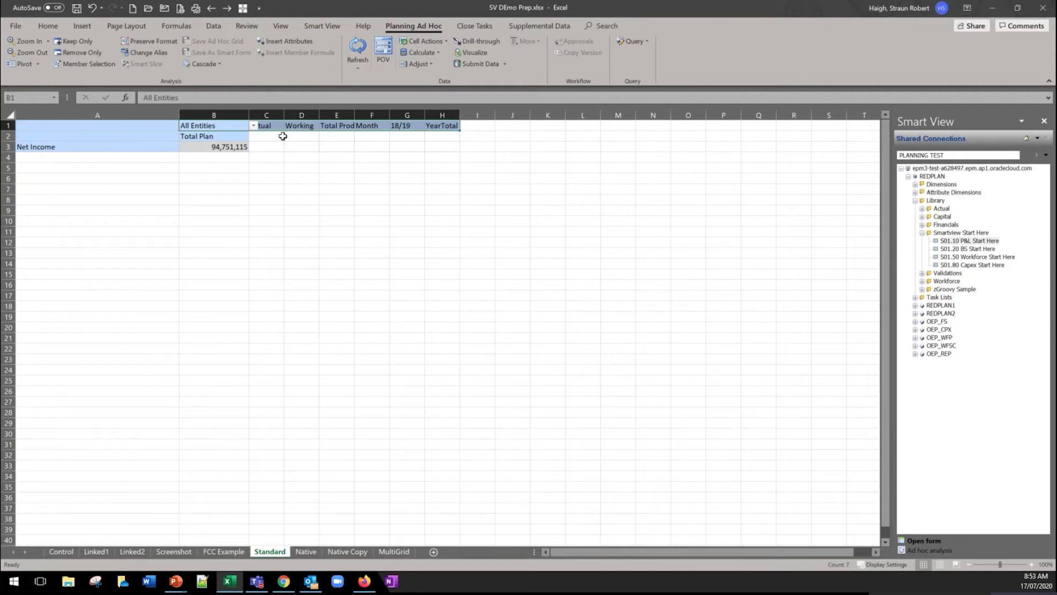
pyautogui.click(305, 551)
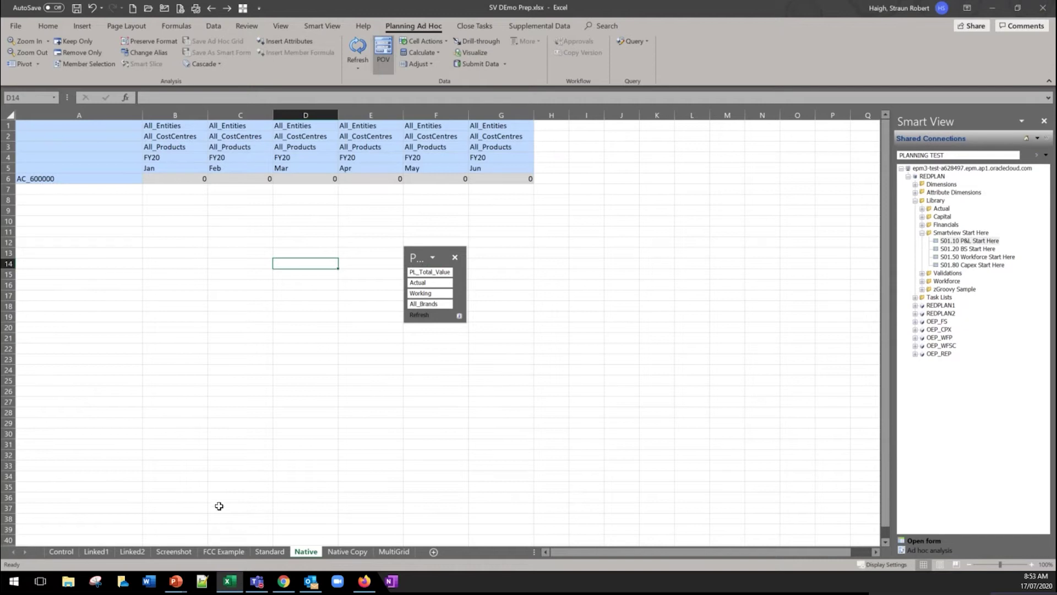
pyautogui.click(173, 551)
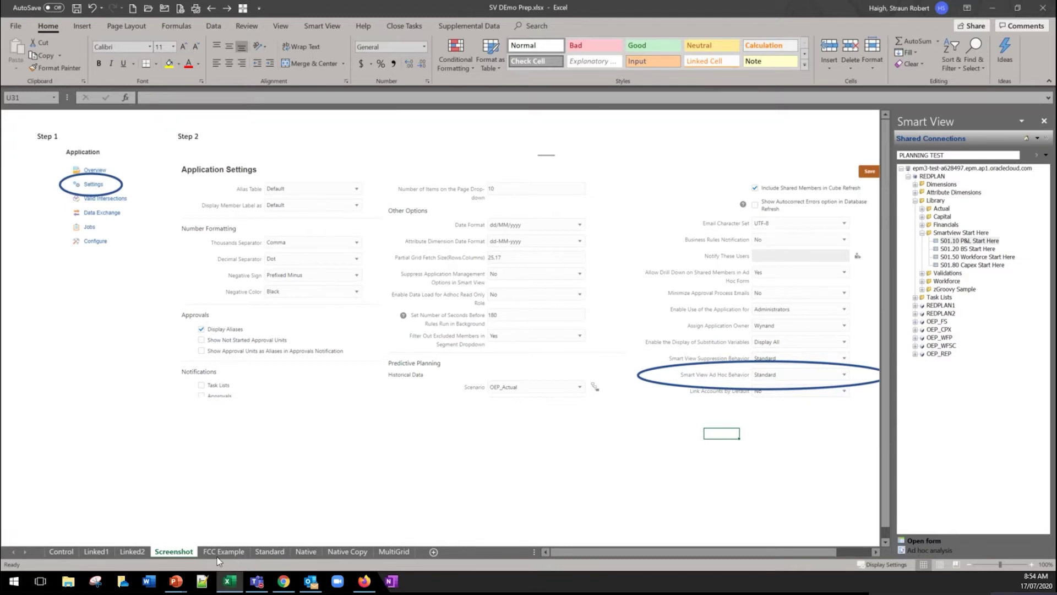
pyautogui.click(259, 551)
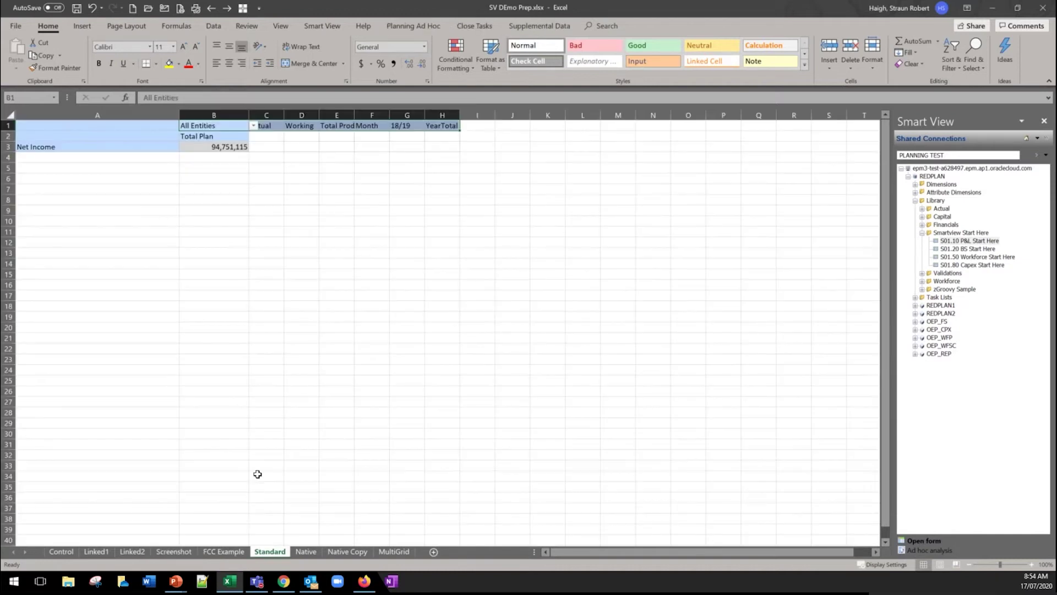
pyautogui.click(236, 200)
pyautogui.click(124, 144)
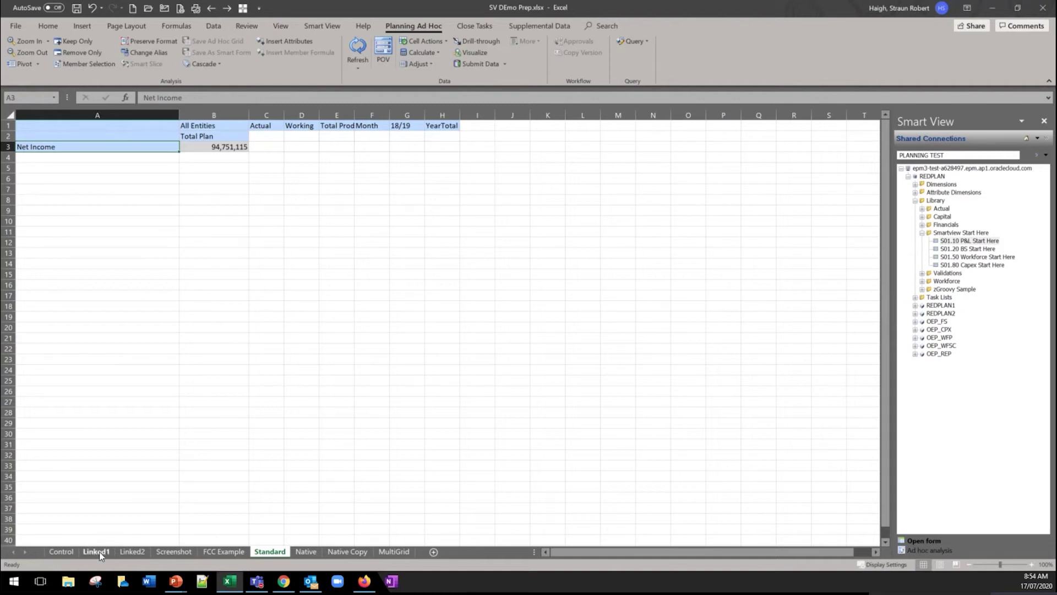
# Inspect how the Linked1 and Linked2 header cells link to the Control sheet.
pyautogui.click(236, 128)
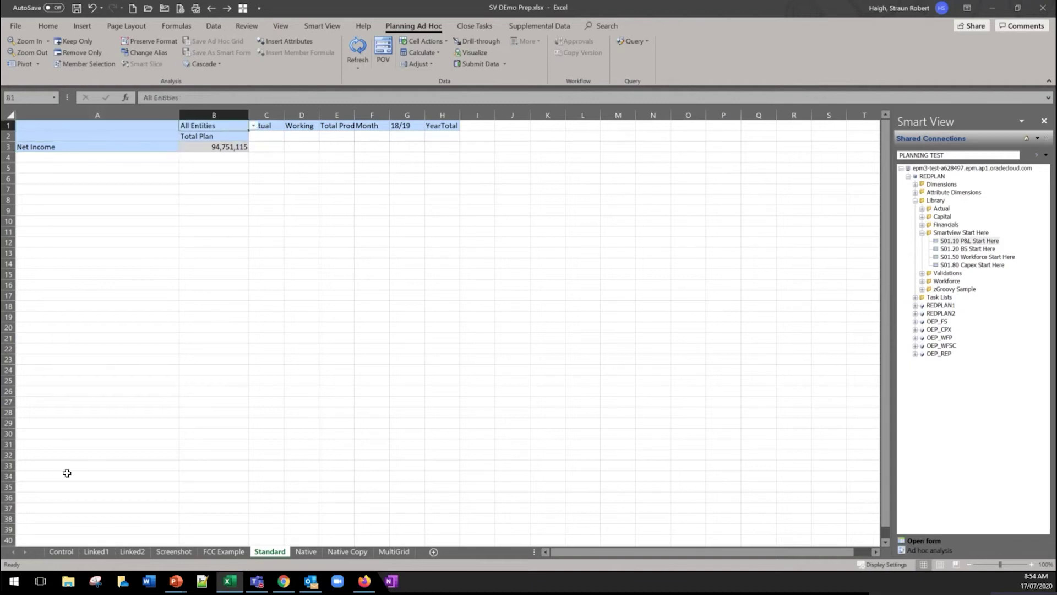
pyautogui.click(101, 551)
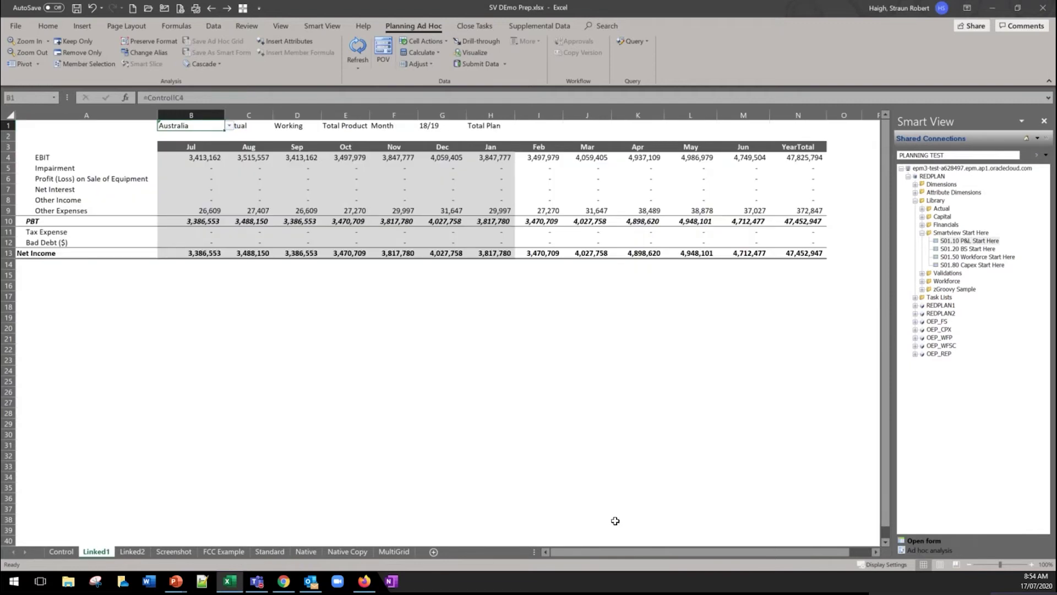
pyautogui.click(132, 553)
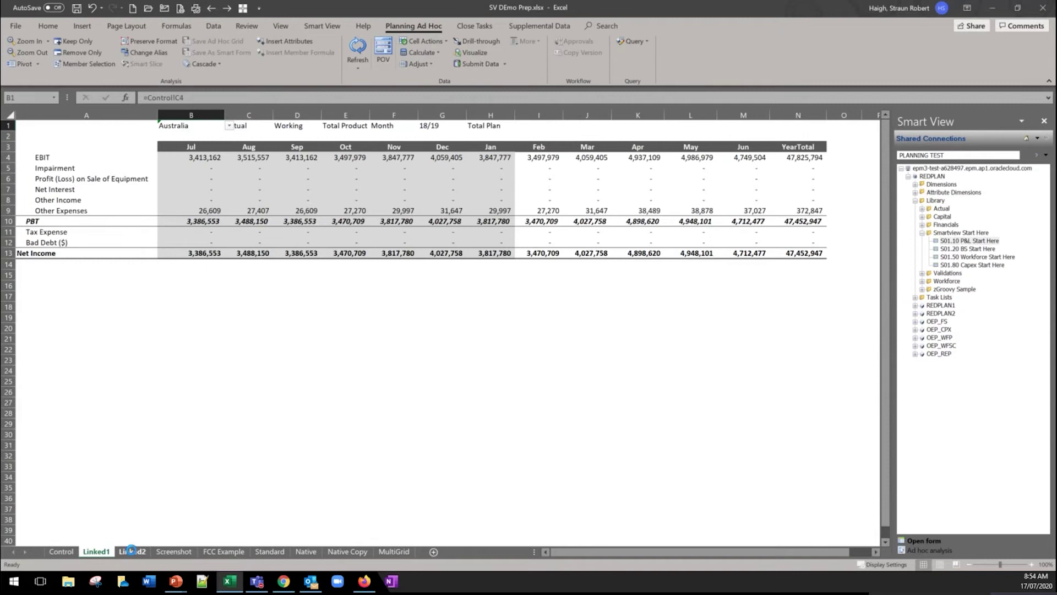
pyautogui.click(236, 125)
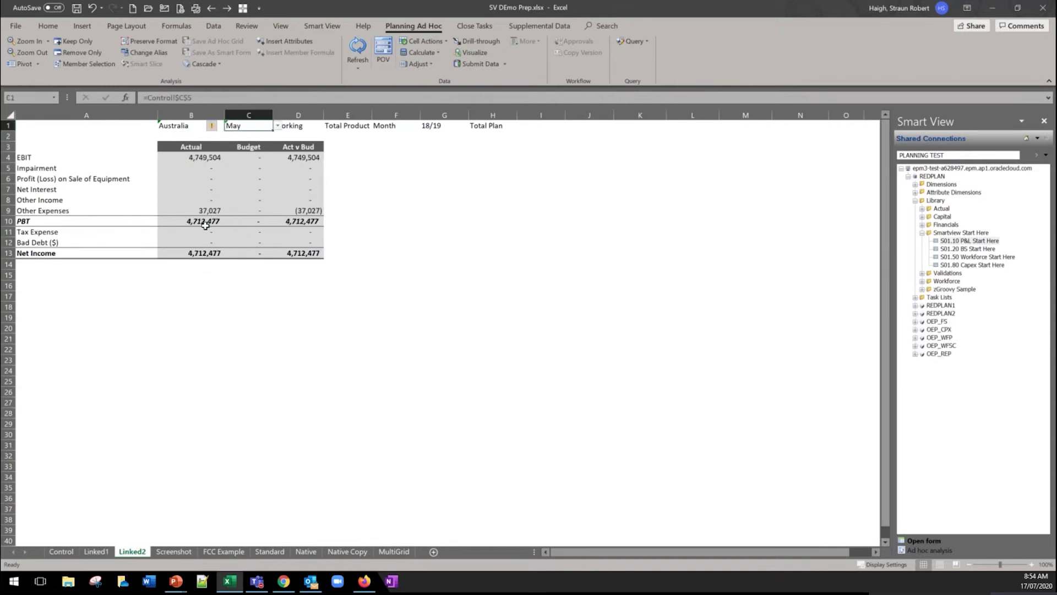
pyautogui.click(193, 124)
pyautogui.click(236, 125)
pyautogui.click(204, 124)
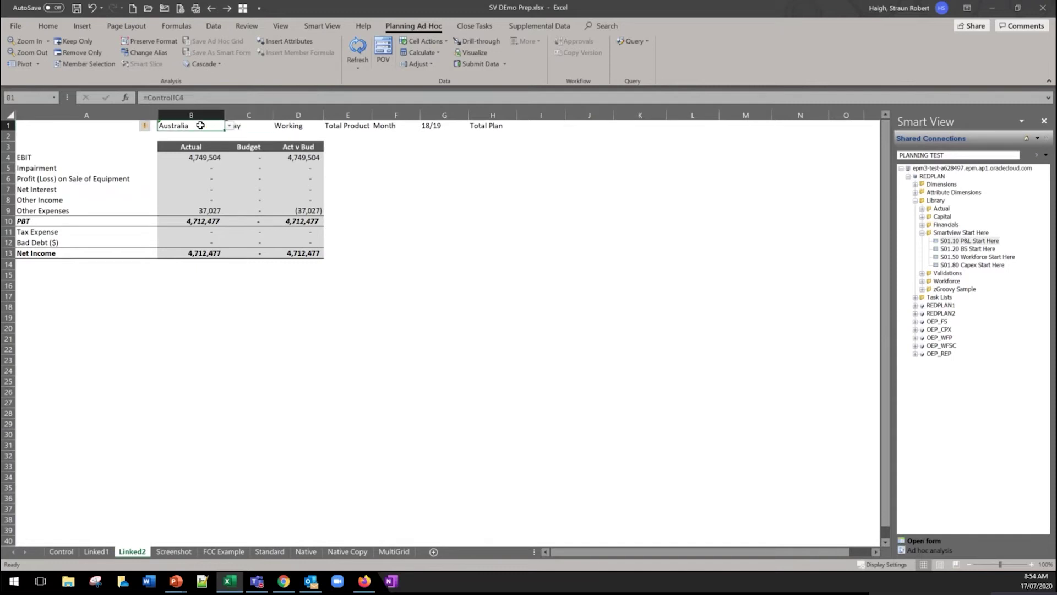
pyautogui.click(95, 551)
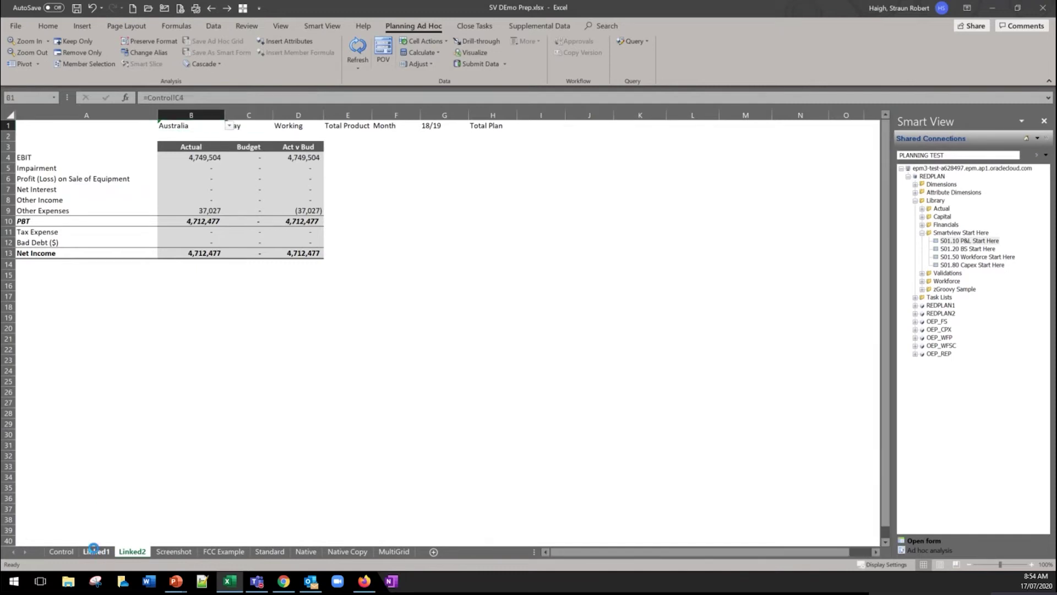
# On the Control sheet, change Entity from Australia to NZ and Period to Jun.
pyautogui.click(60, 552)
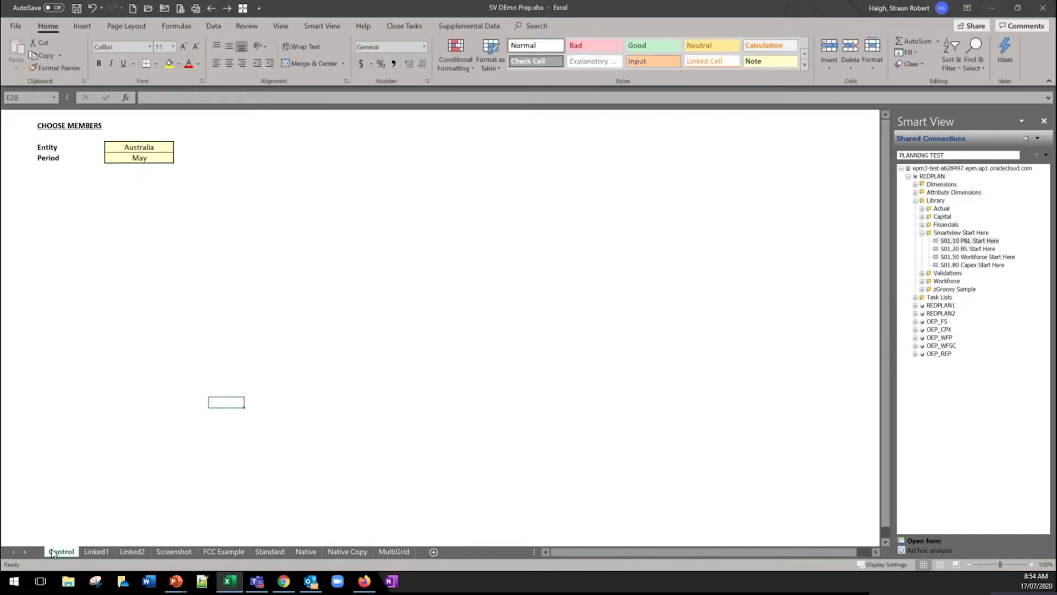
pyautogui.click(143, 147)
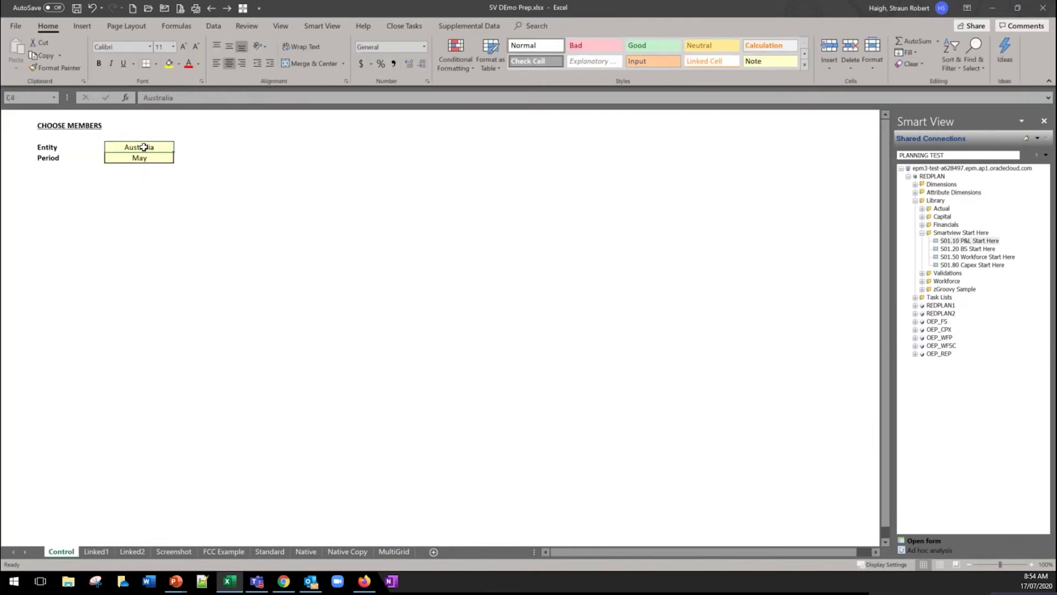
pyautogui.write('NZ')
pyautogui.press('Return')
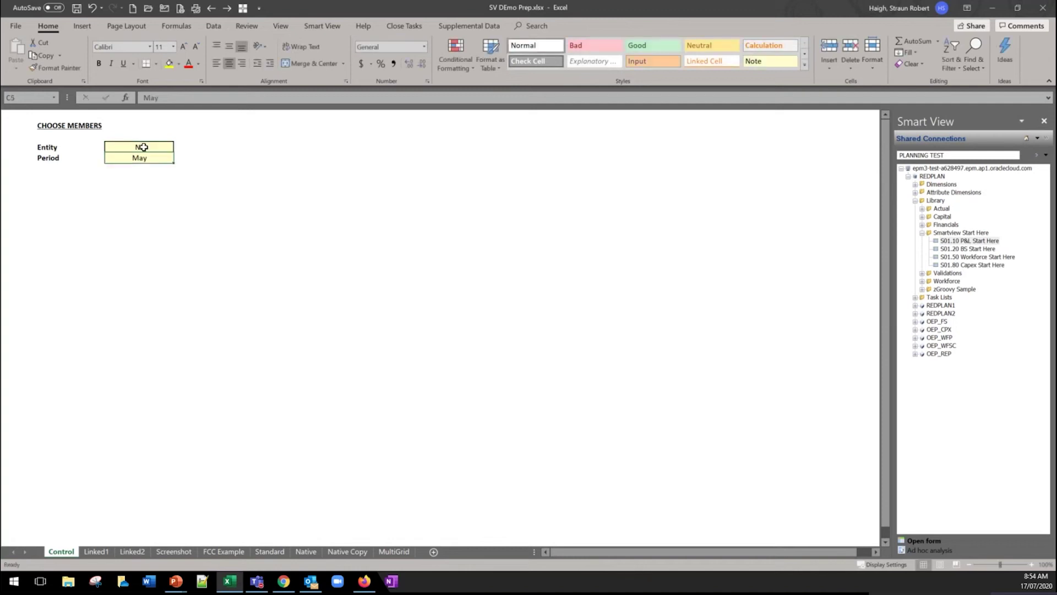
pyautogui.write('Jun')
pyautogui.press('Return')
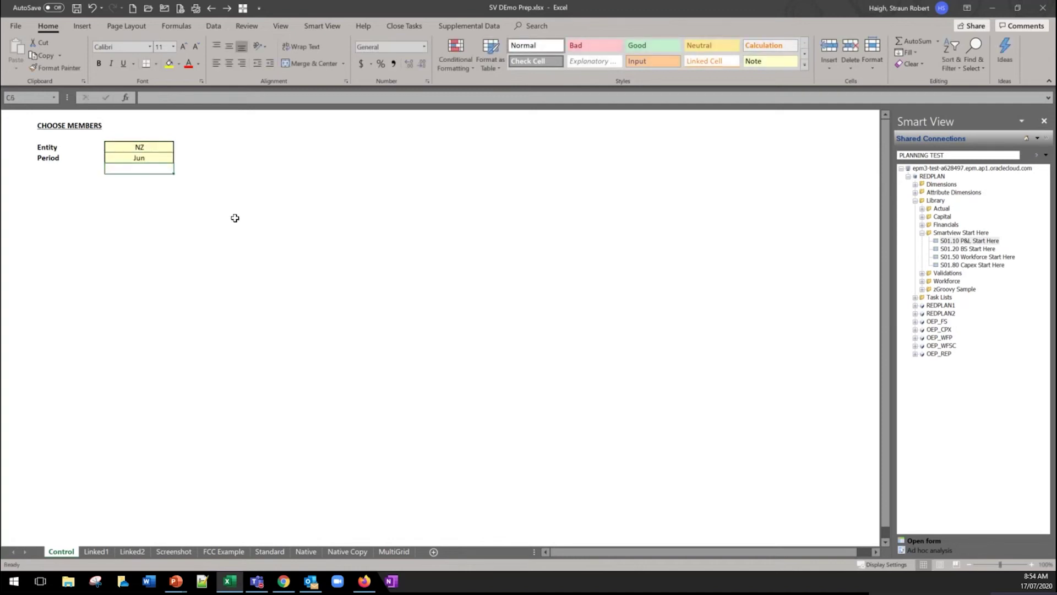
# Refresh the Smart View data and check Linked1 now shows NZ Net Income 47,452,947.
pyautogui.click(325, 24)
pyautogui.click(180, 65)
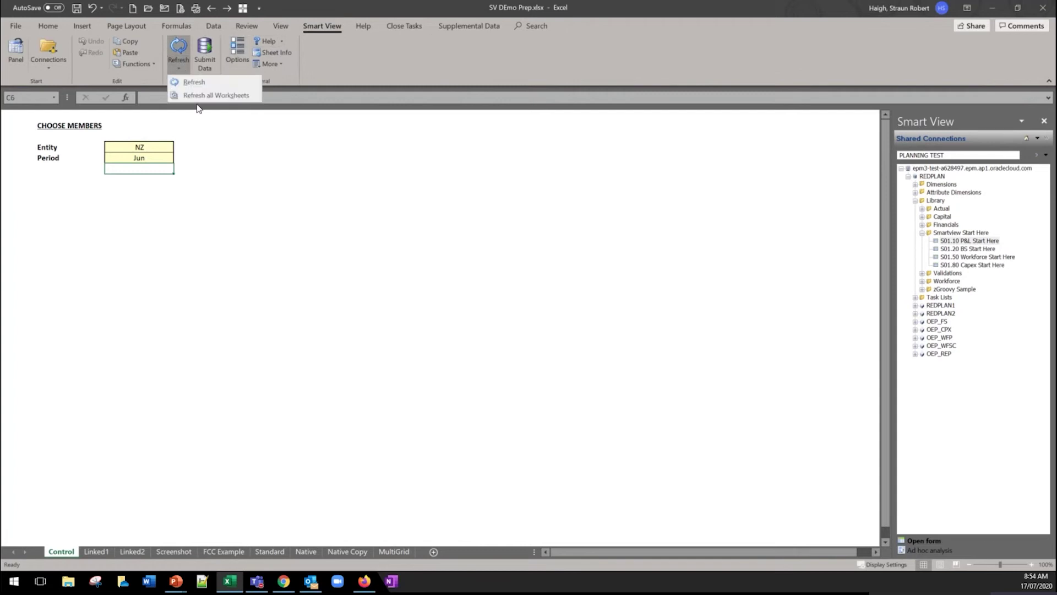
pyautogui.click(144, 336)
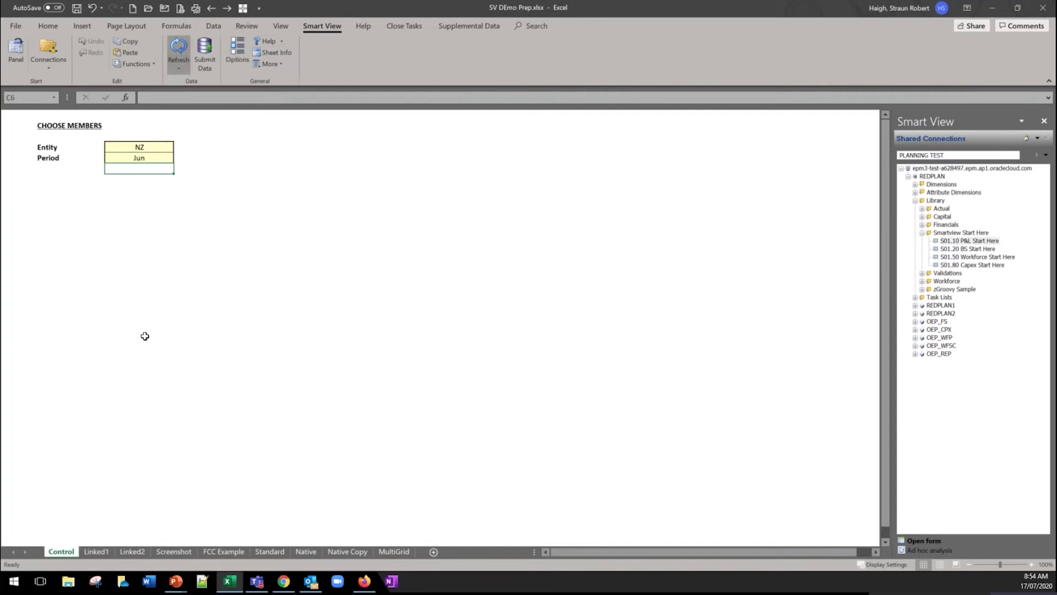
pyautogui.click(99, 551)
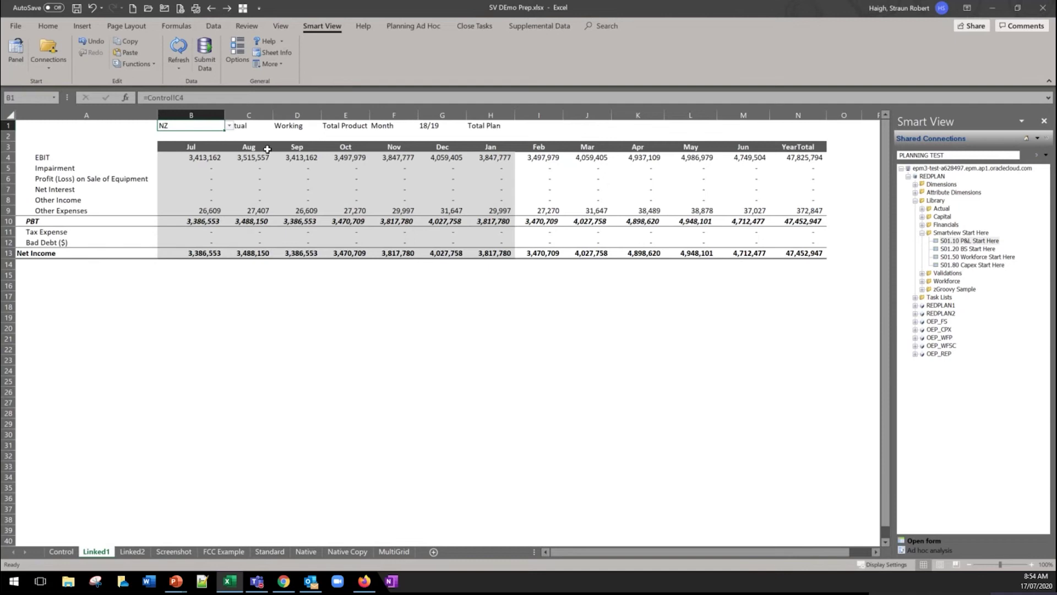
pyautogui.click(211, 435)
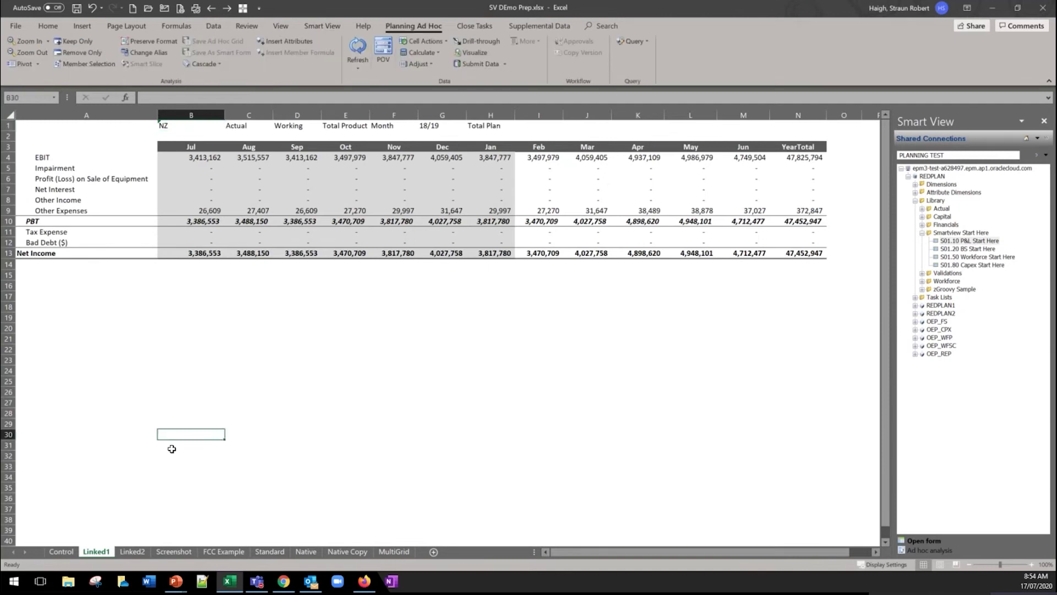
# On Standard, keep only Net Income and zoom into its child accounts.
pyautogui.click(280, 551)
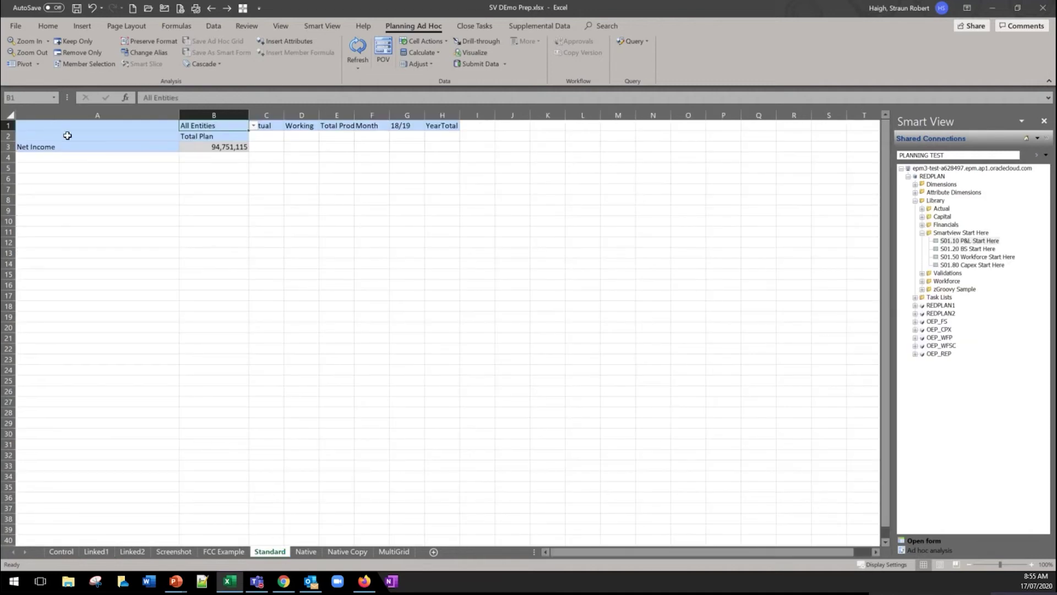
pyautogui.click(65, 146)
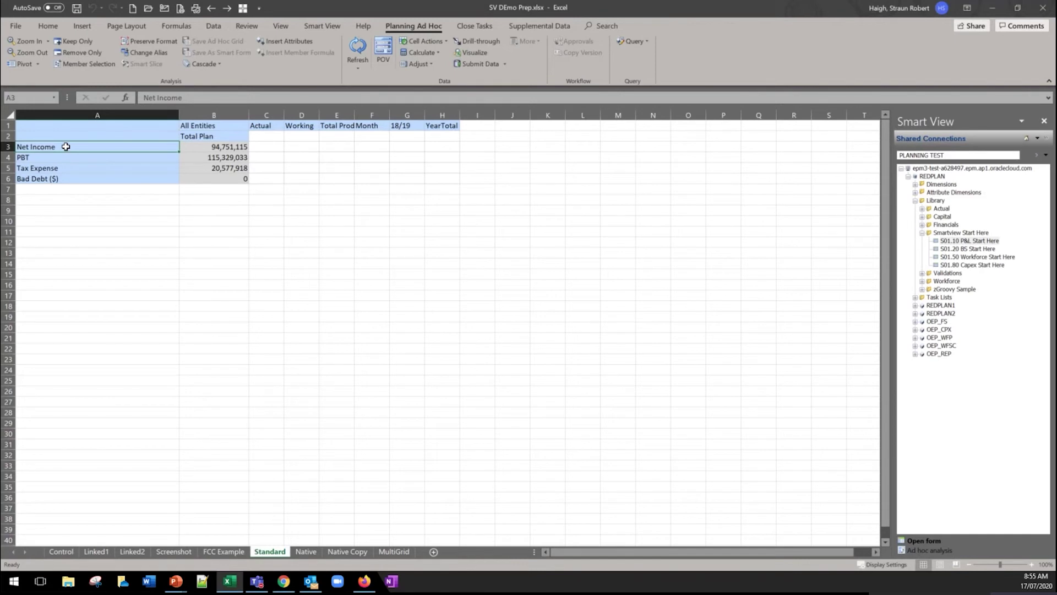
pyautogui.click(72, 42)
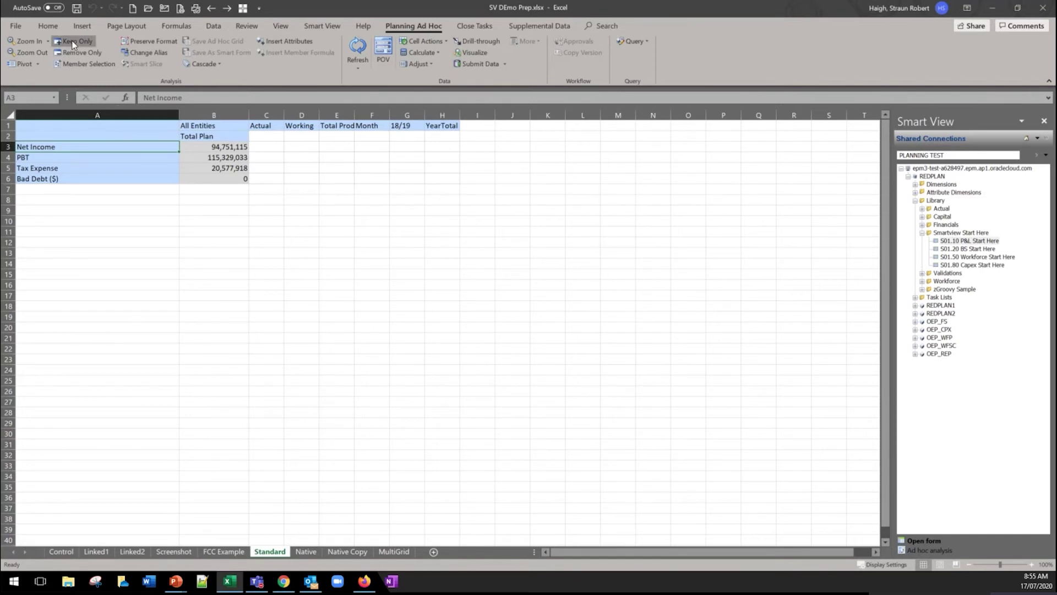
pyautogui.doubleClick(46, 146)
# Attempt Keep Only on Tax Expense and Bad Debt ($), dismiss the error, and refresh.
pyautogui.click(40, 168)
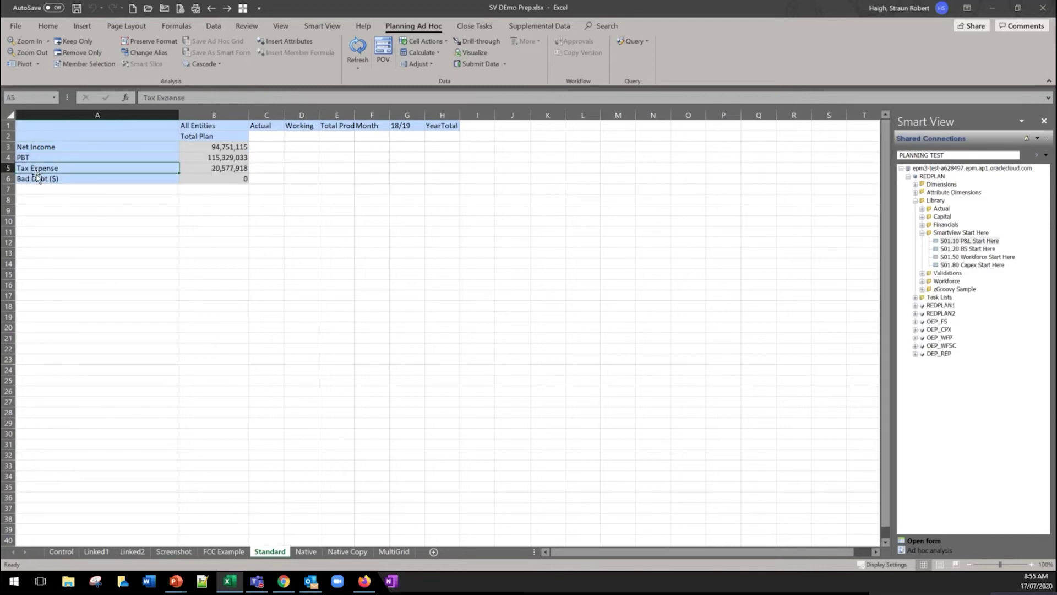
pyautogui.keyDown('ctrl'); pyautogui.click(35, 179); pyautogui.keyUp('ctrl')
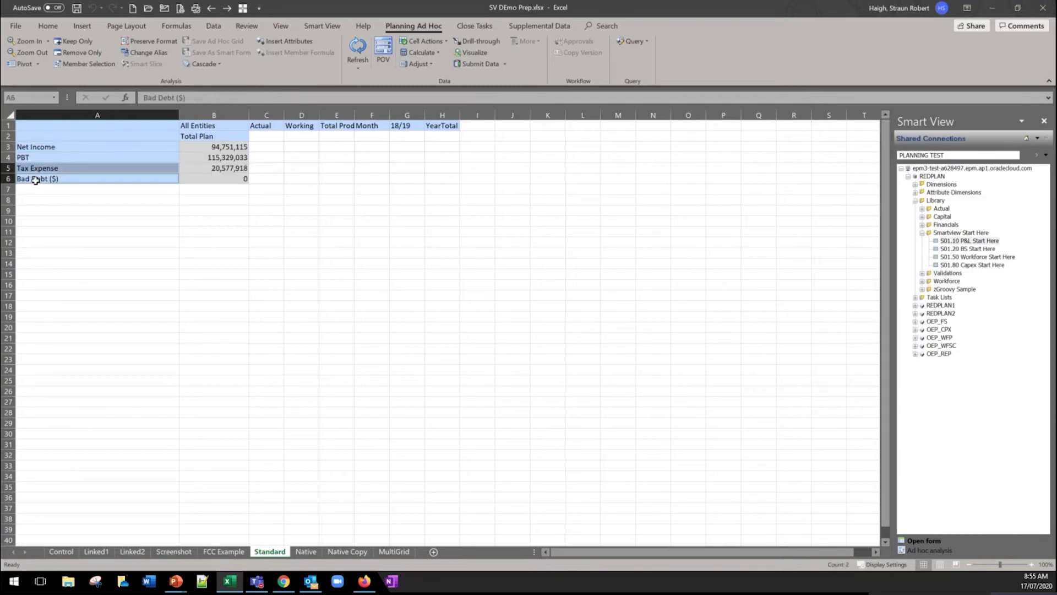
pyautogui.click(82, 40)
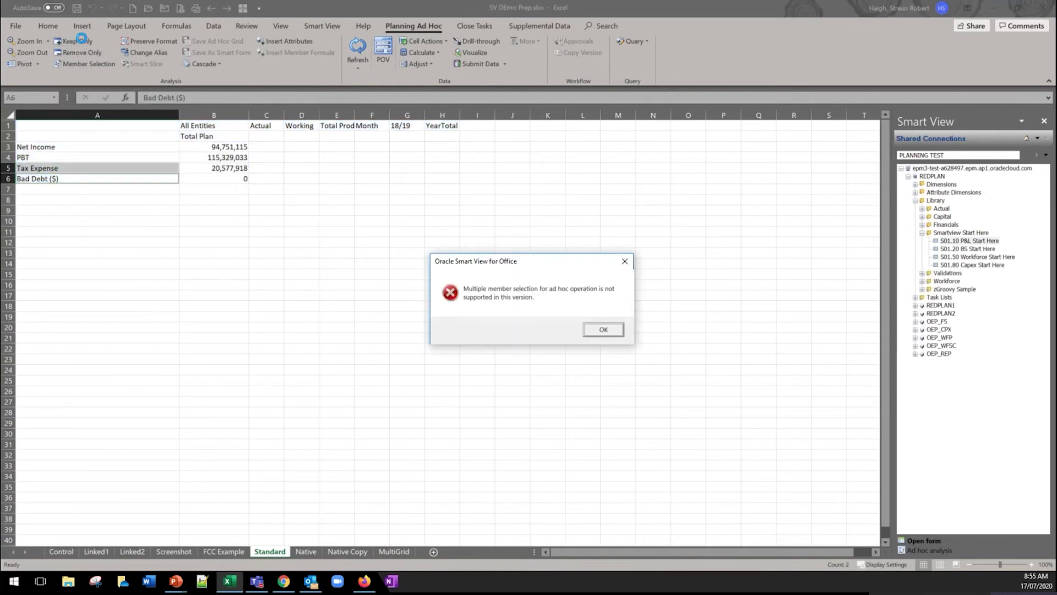
pyautogui.click(602, 329)
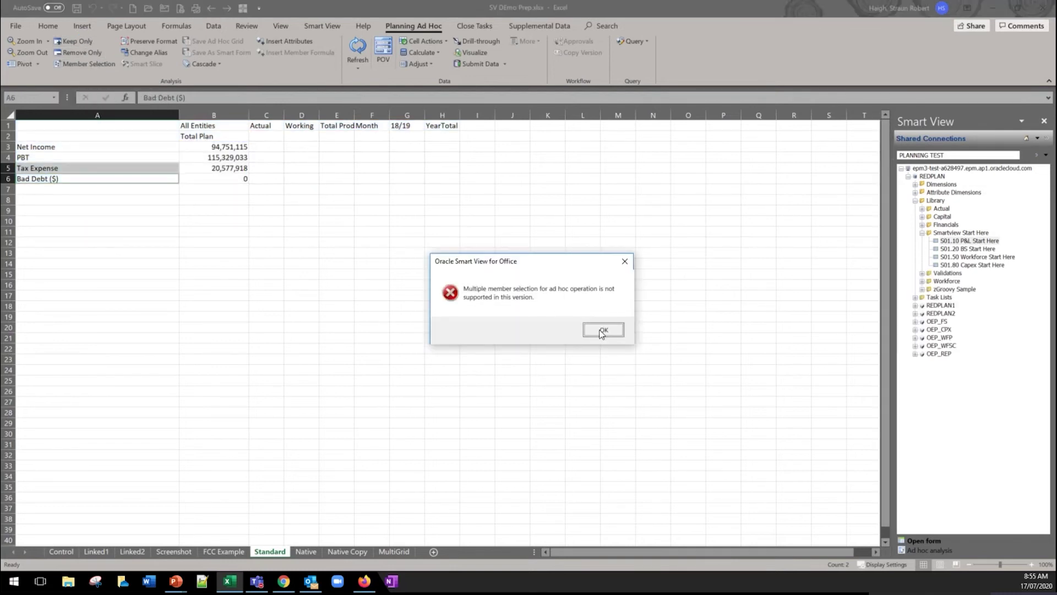
pyautogui.click(355, 49)
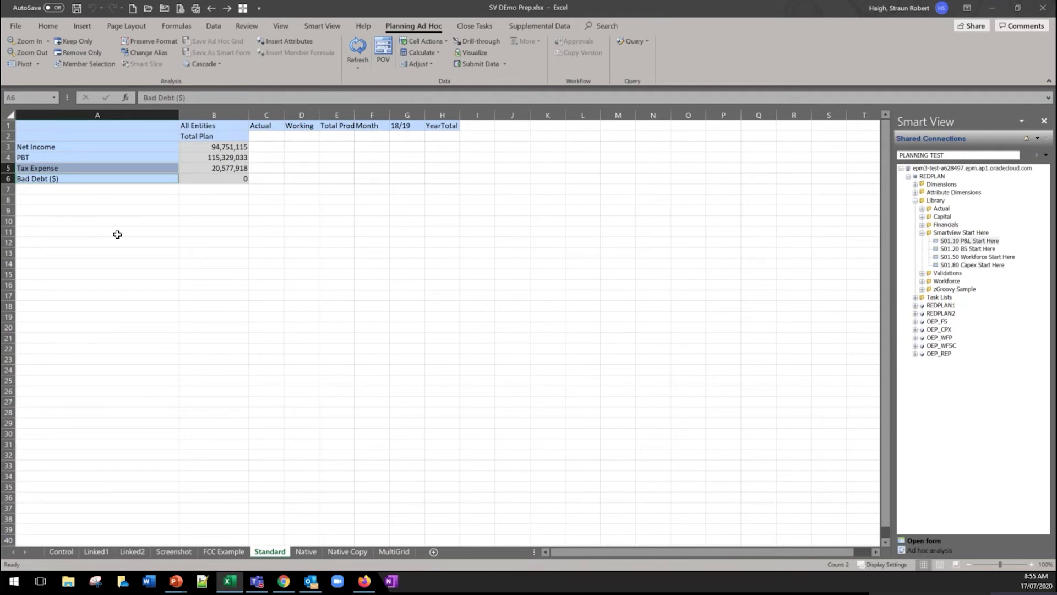
# Place an S01.50 Workforce Start Here ad hoc grid at J1:L4 as a multiple-grid sheet.
pyautogui.click(345, 191)
pyautogui.moveTo(517, 127); pyautogui.dragTo(570, 158)
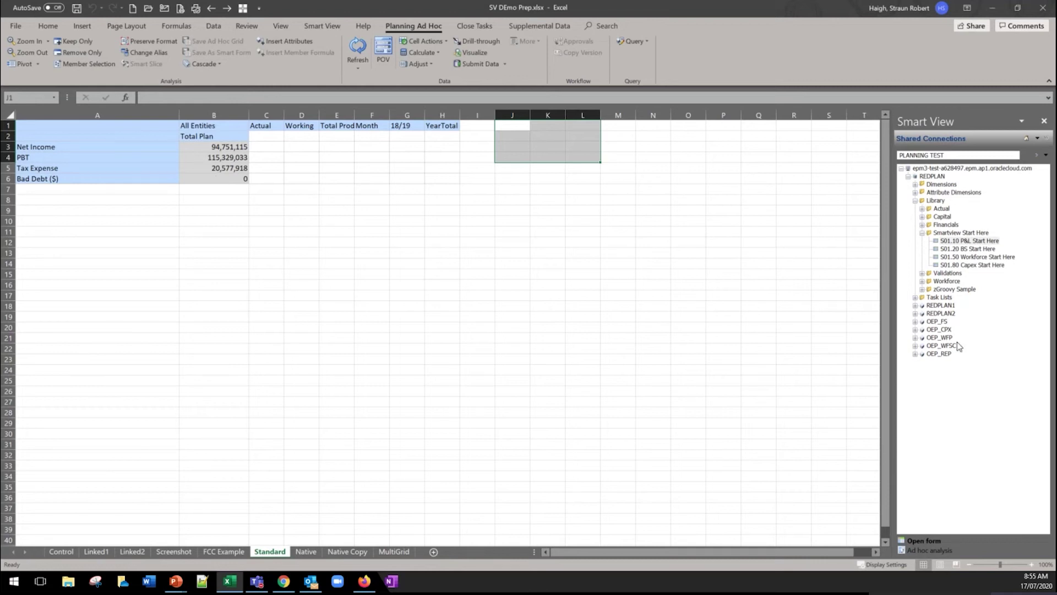
pyautogui.rightClick(957, 258)
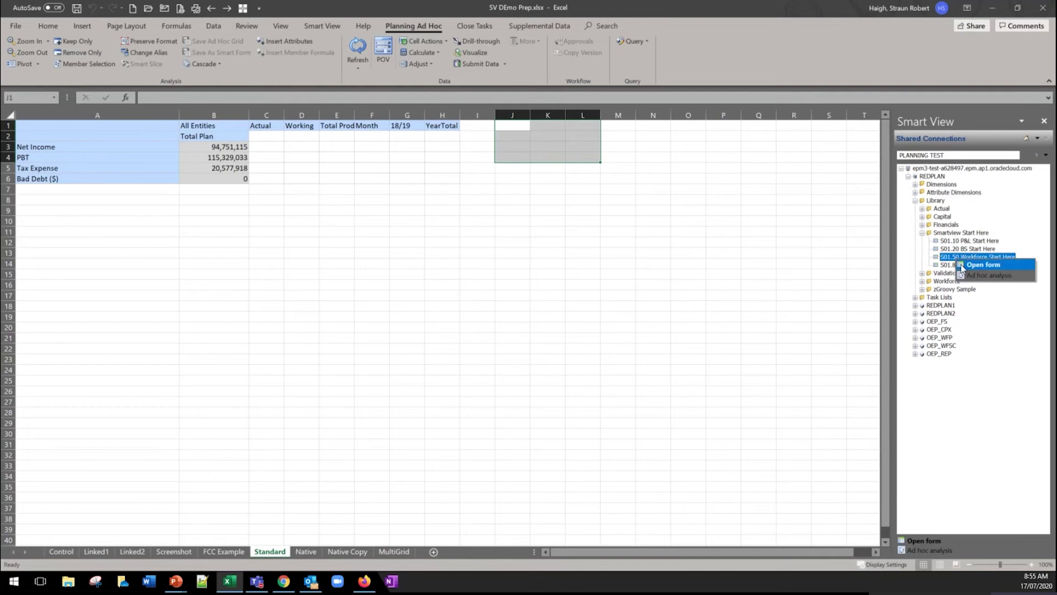
pyautogui.click(970, 275)
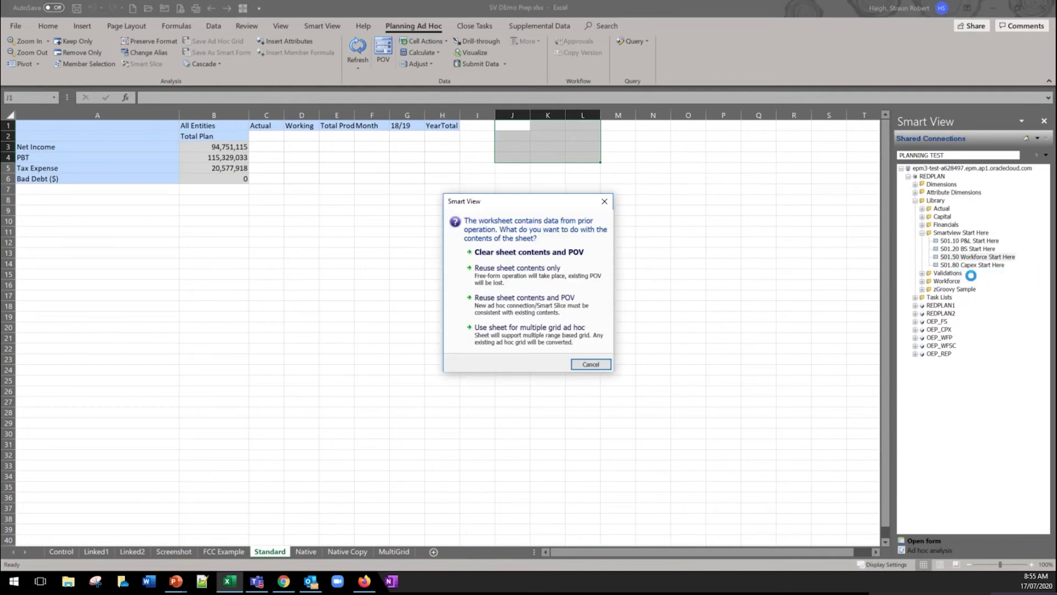
pyautogui.click(527, 336)
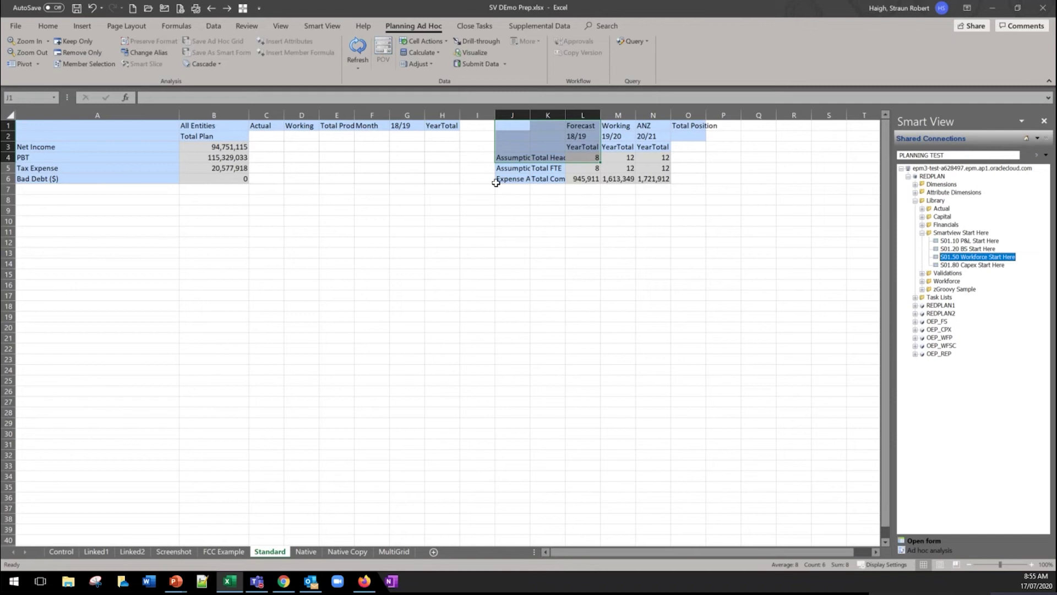
pyautogui.click(469, 189)
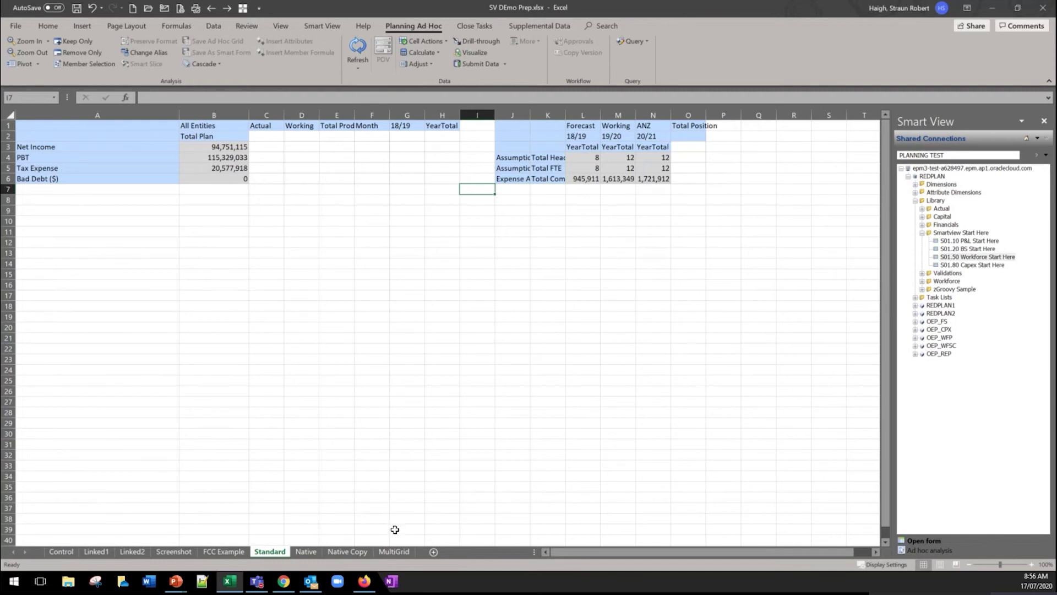
# On the MultiGrid sheet, review Sheet Info showing Grid-1 to Grid-4 cubes, then close it.
pyautogui.click(393, 552)
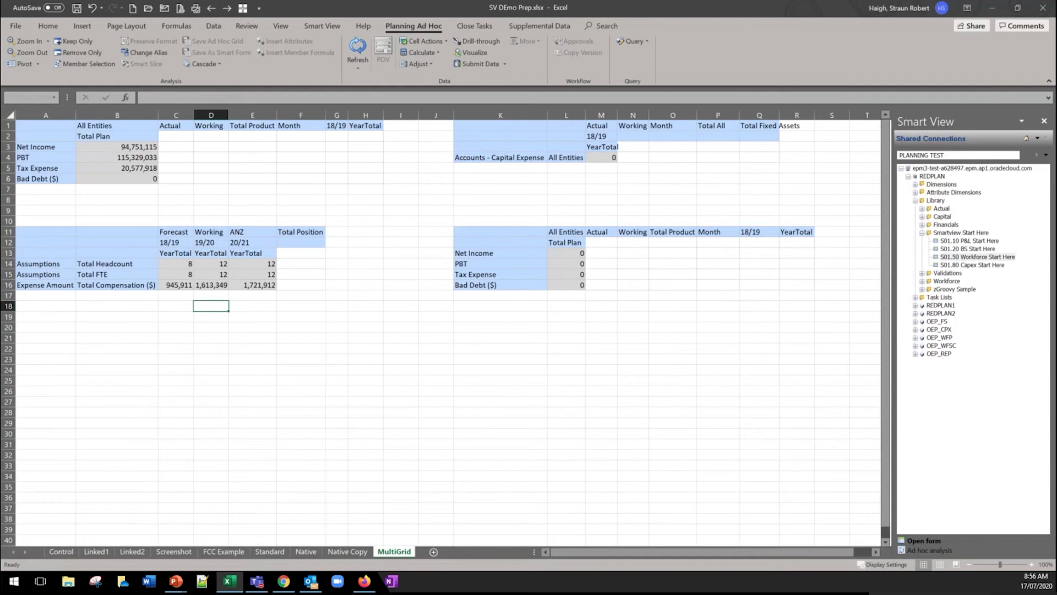
pyautogui.click(319, 26)
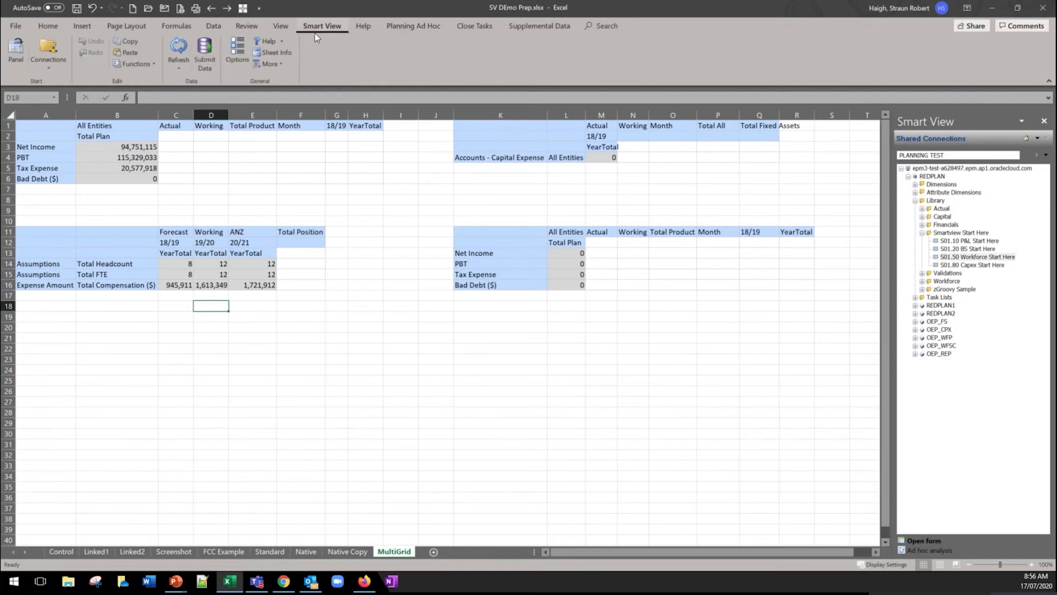
pyautogui.click(265, 62)
pyautogui.click(266, 62)
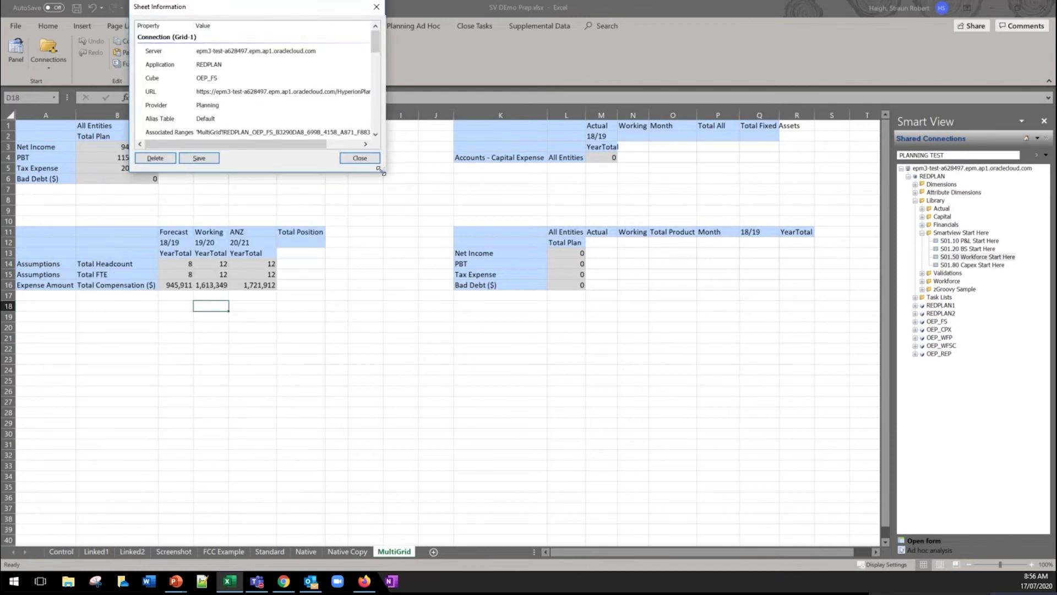
pyautogui.moveTo(380, 169); pyautogui.dragTo(808, 494)
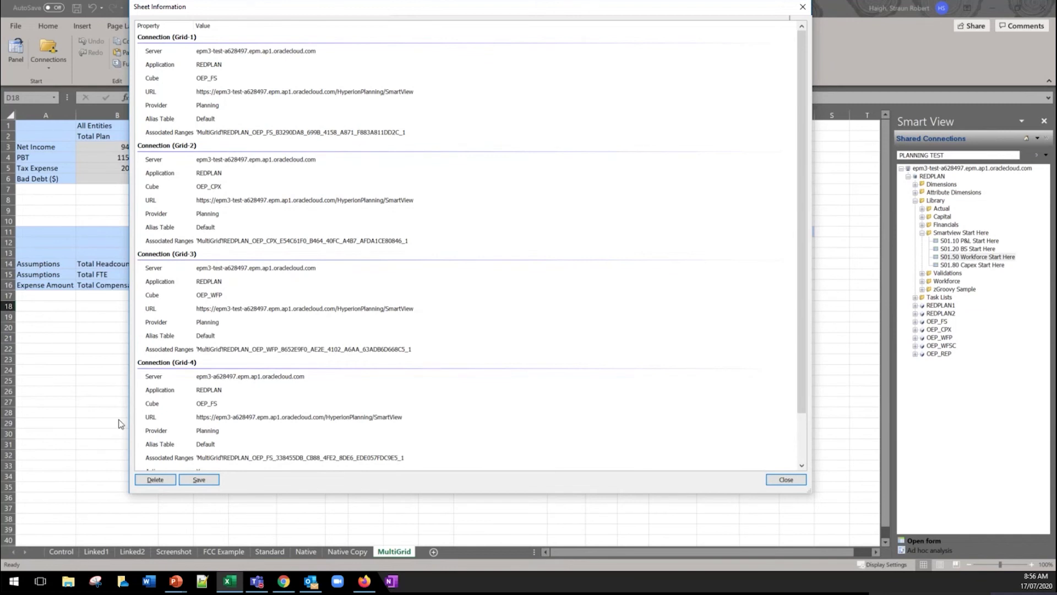
pyautogui.click(783, 481)
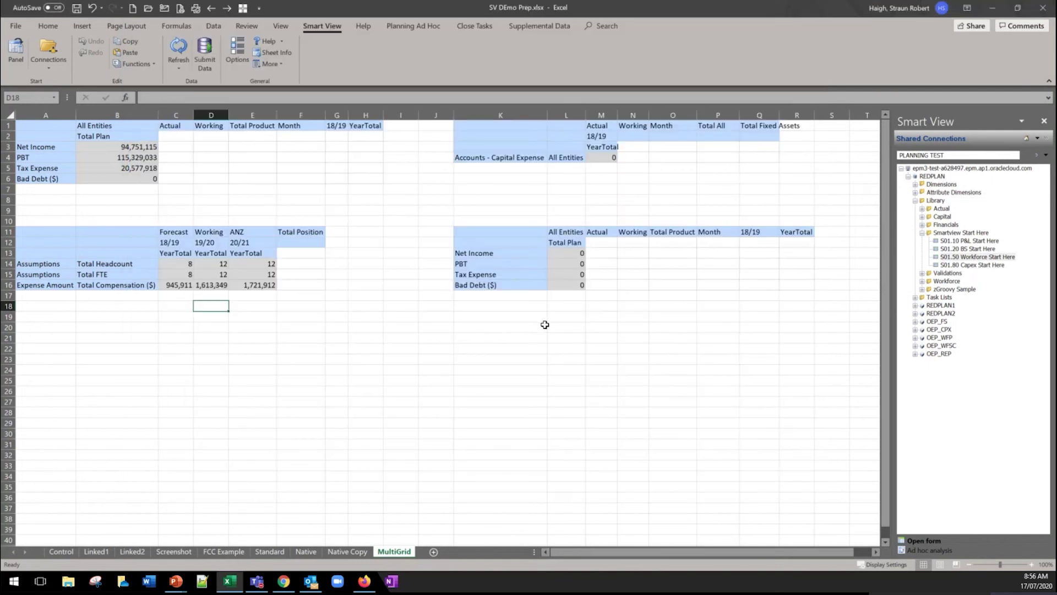
pyautogui.click(530, 325)
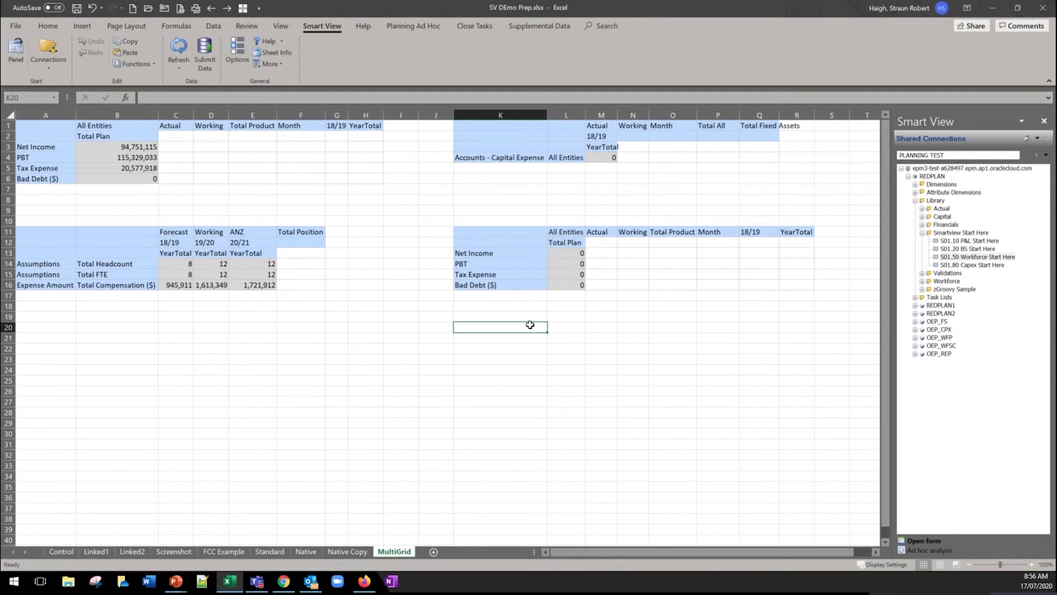
pyautogui.click(201, 272)
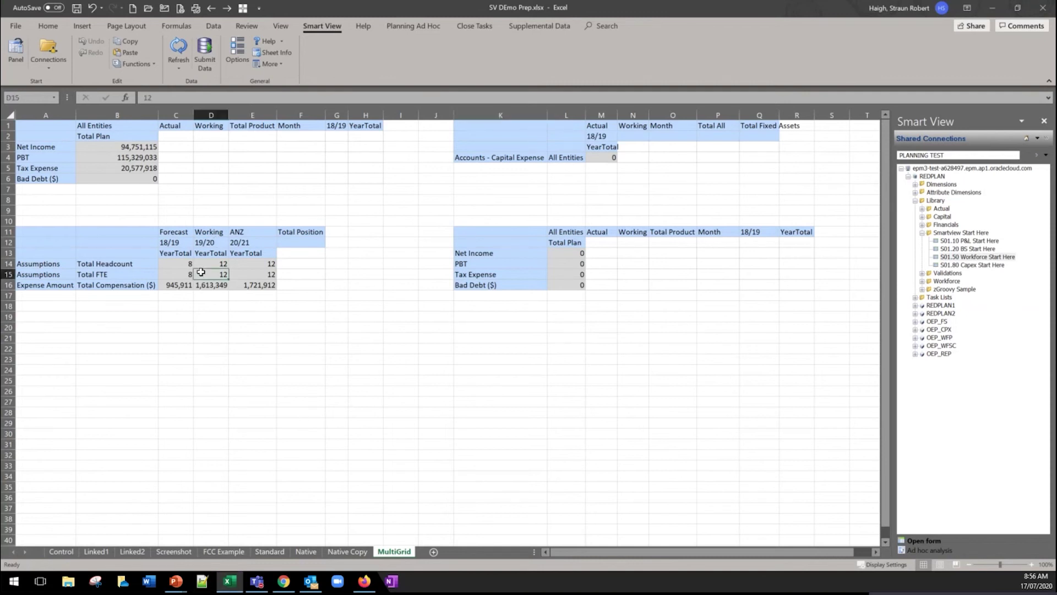
pyautogui.moveTo(185, 266); pyautogui.dragTo(262, 272)
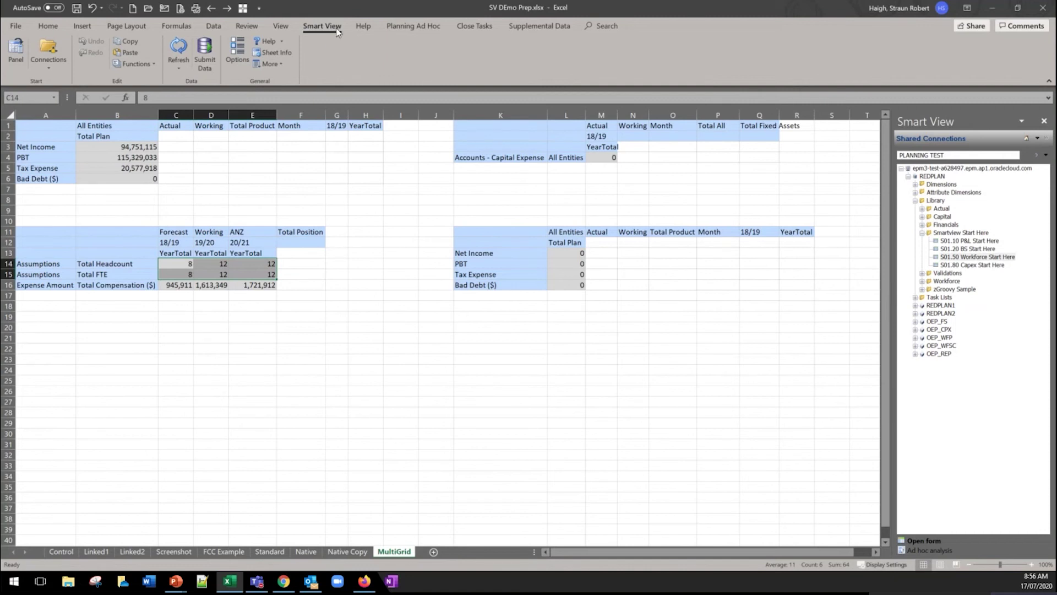
pyautogui.click(400, 22)
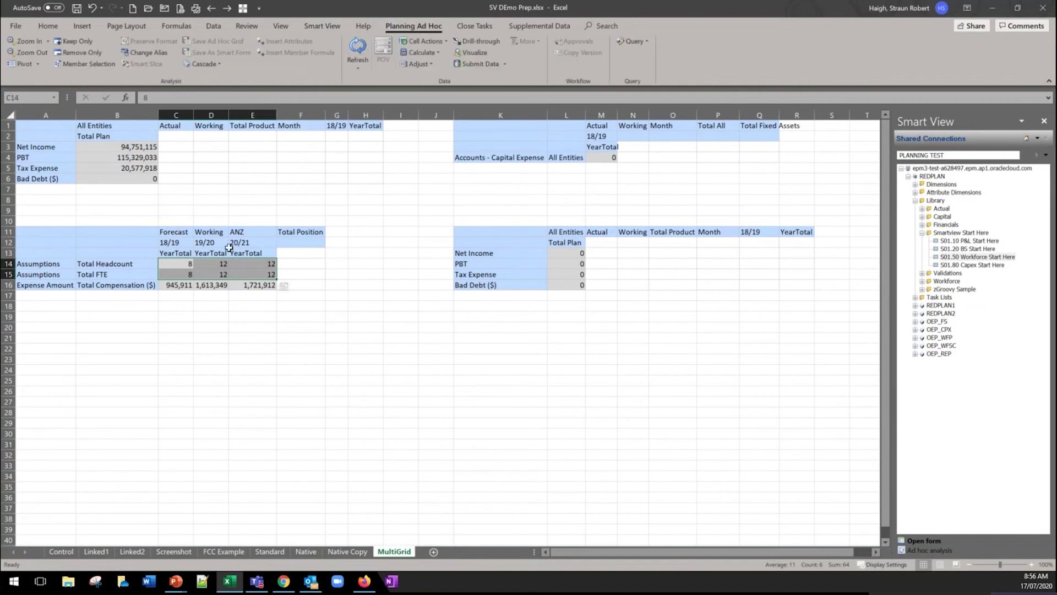
pyautogui.click(504, 64)
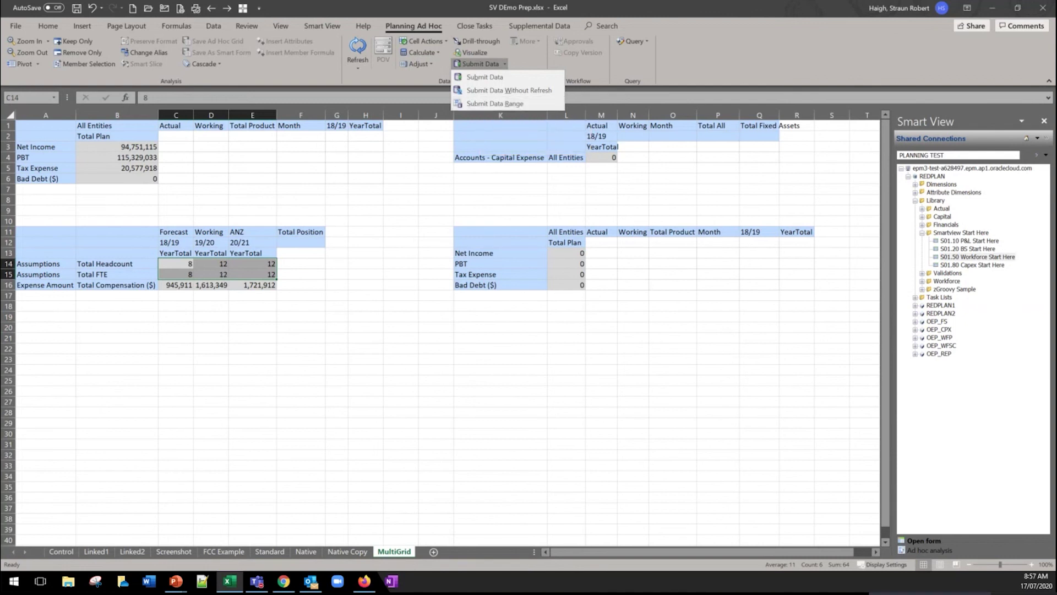
pyautogui.press('Escape')
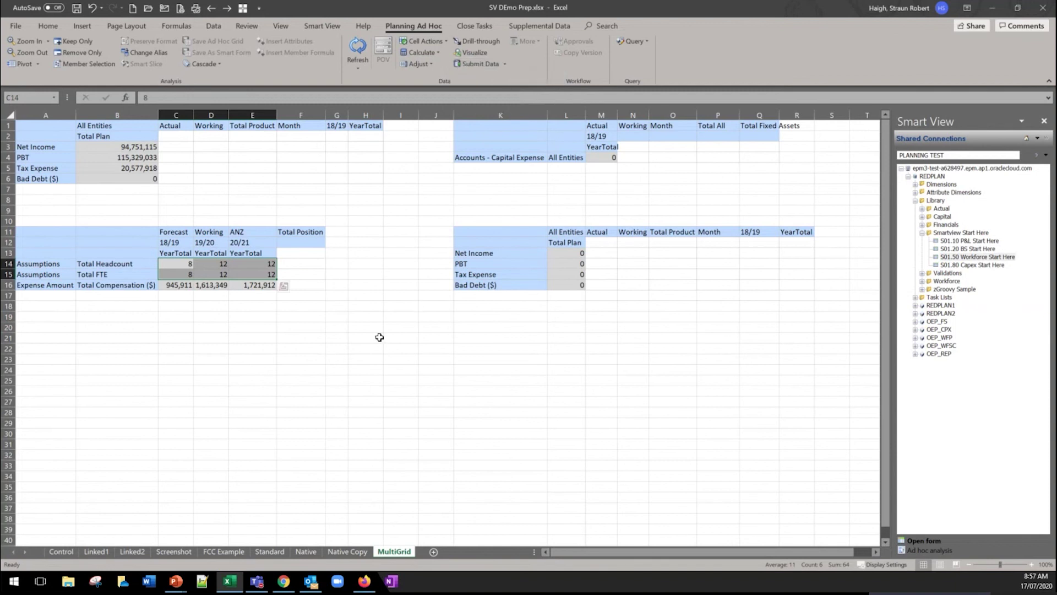
pyautogui.press('Escape')
pyautogui.click(226, 370)
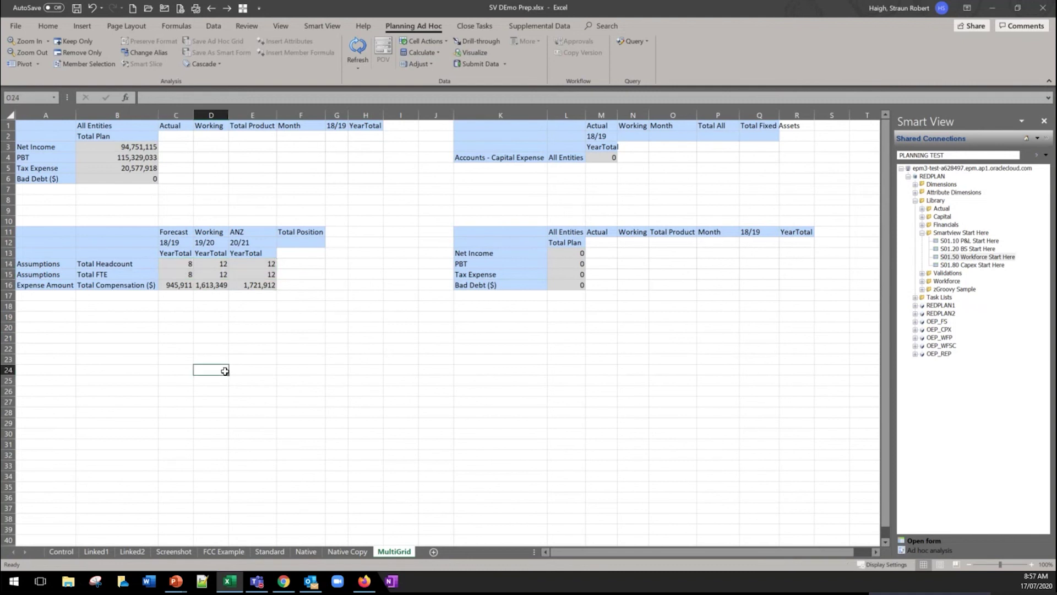